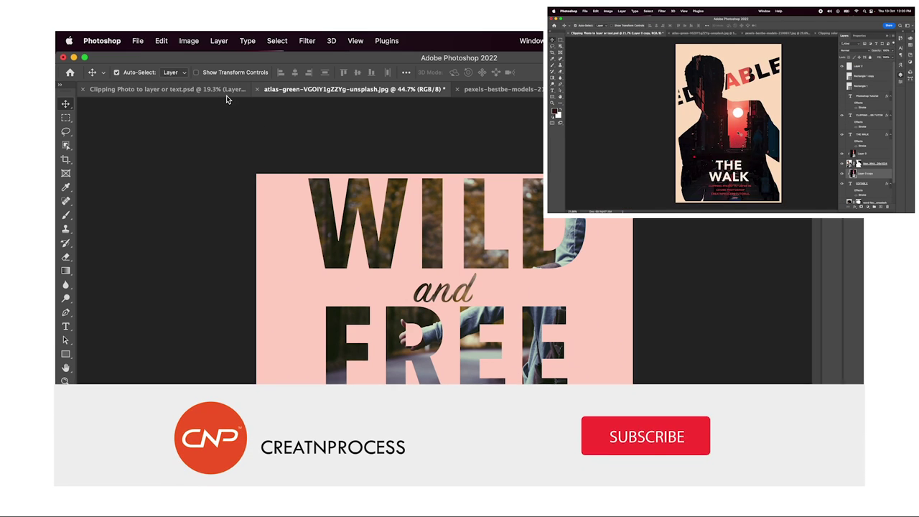
# - Switch to the atlas-green-VGOiY1gZZYg-unsplash.jpg document so its whole WILD and FREE design is in view
pyautogui.click(225, 92)
pyautogui.scroll(2, 436, 276)
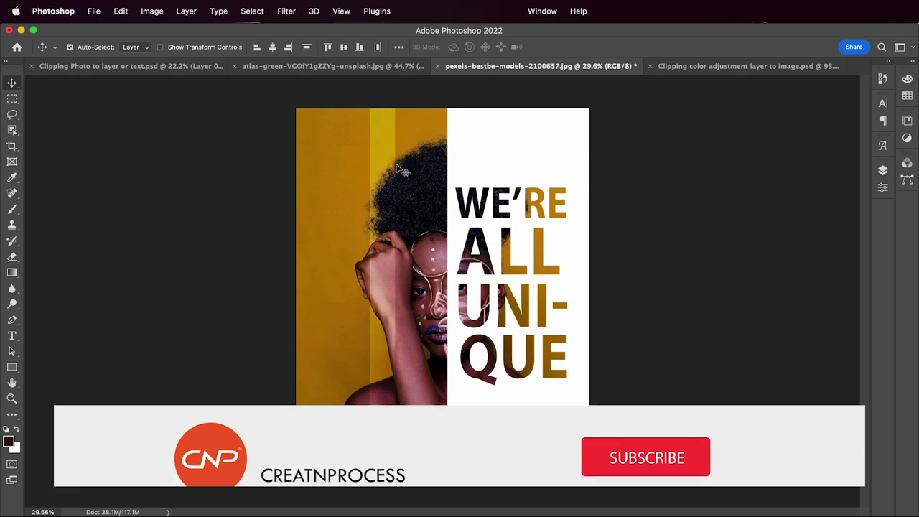
pyautogui.click(173, 65)
pyautogui.click(373, 66)
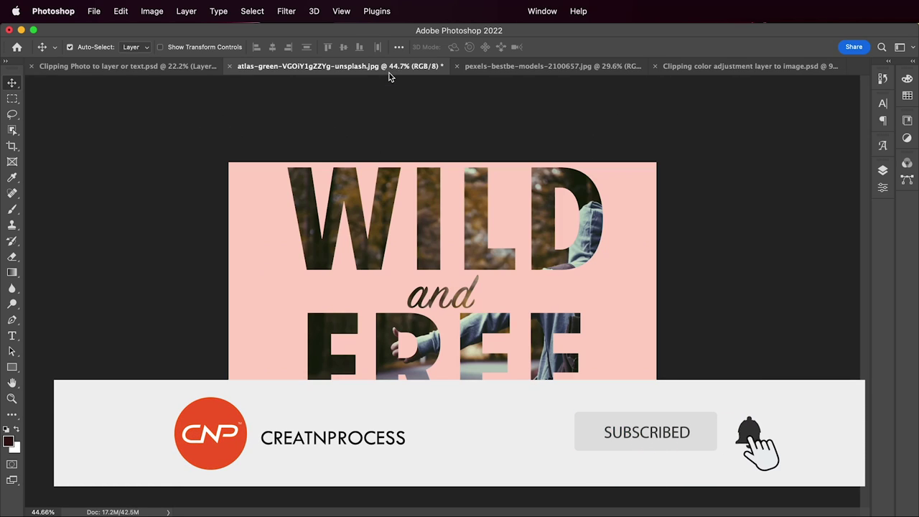
pyautogui.scroll(-3, 470, 212)
pyautogui.scroll(2, 442, 349)
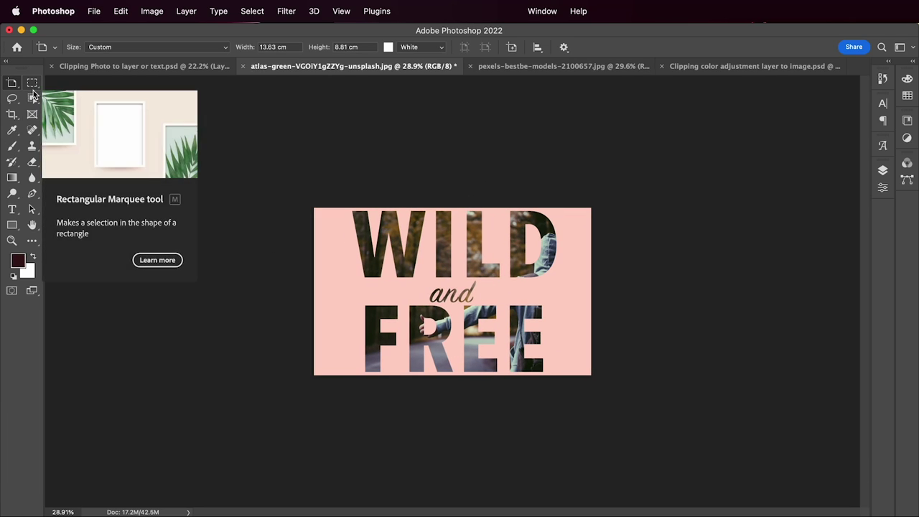
# - Draw a blank artboard about 111.2 cm wide and 63.4 cm high directly above the WILD and FREE design with the Artboard tool
pyautogui.rightClick(14, 84)
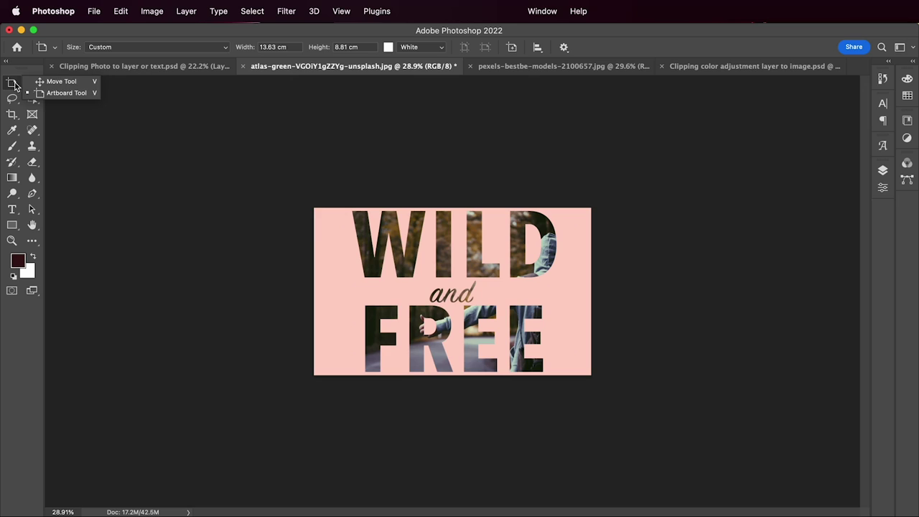
pyautogui.click(50, 93)
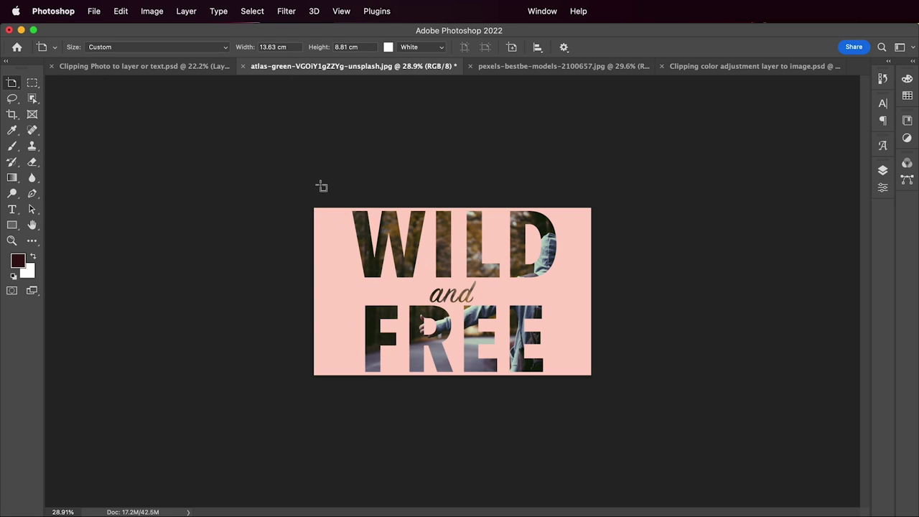
pyautogui.moveTo(317, 190); pyautogui.dragTo(593, 59)
pyautogui.moveTo(453, 224); pyautogui.dragTo(452, 199)
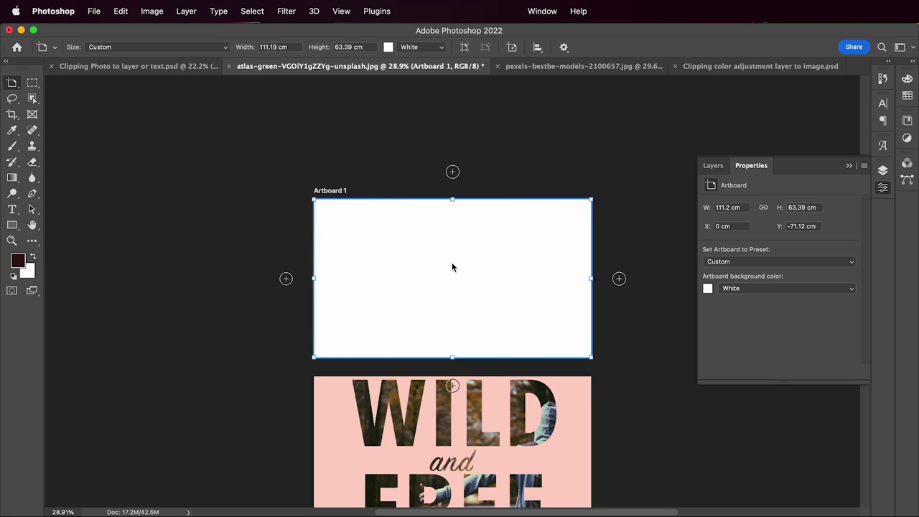
# - Group all layers of the finished design, from Layer 0 through Layer 1, into a single group beneath Artboard 1
pyautogui.click(848, 166)
pyautogui.click(881, 173)
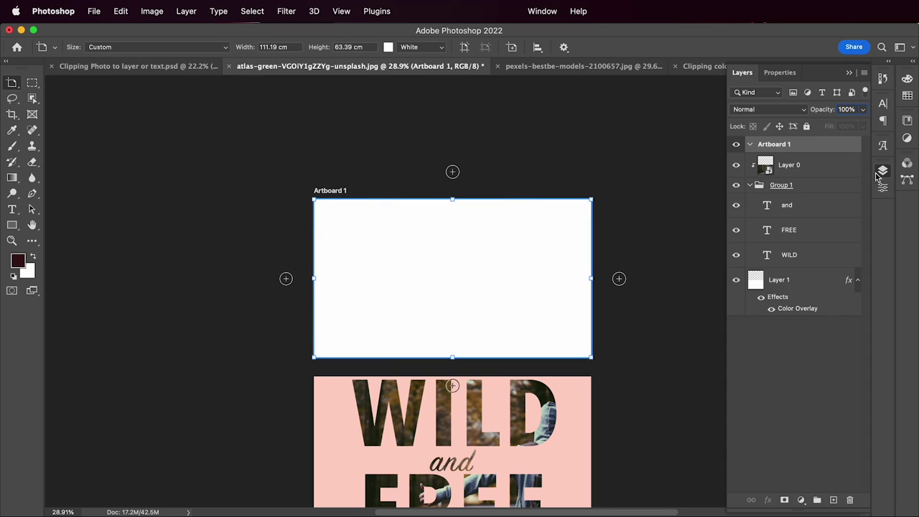
pyautogui.click(735, 145)
pyautogui.click(736, 145)
pyautogui.click(828, 166)
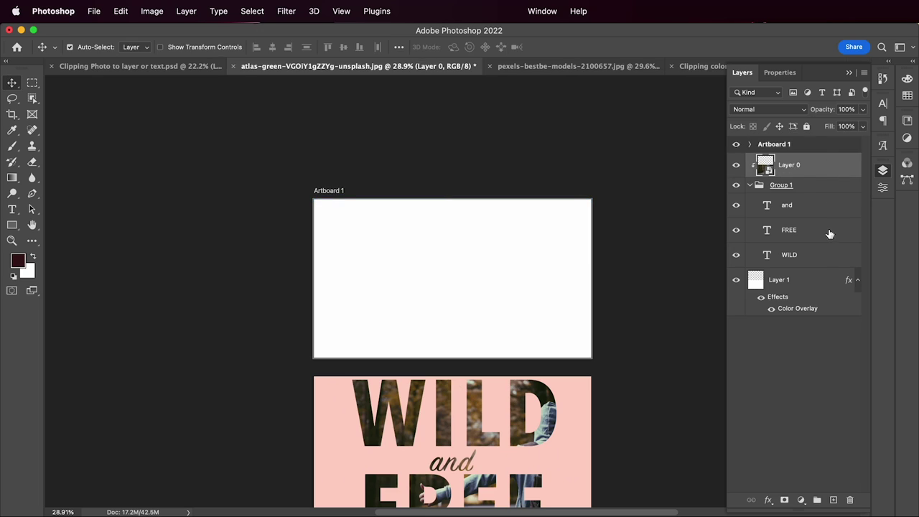
pyautogui.keyDown('shift'); pyautogui.click(825, 290); pyautogui.keyUp('shift')
pyautogui.press('super+g')
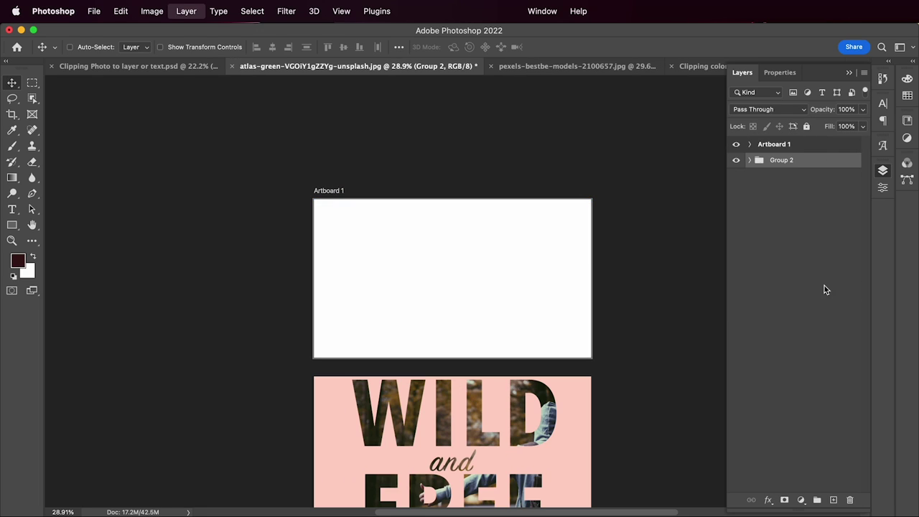
pyautogui.click(736, 160)
pyautogui.click(735, 161)
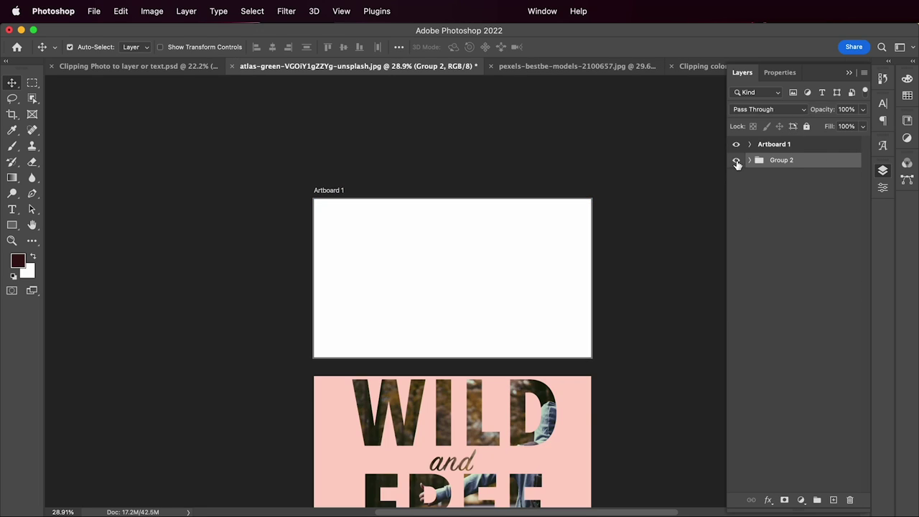
# - Add a new layer inside Artboard 1 and fill it with the white background color
pyautogui.click(764, 147)
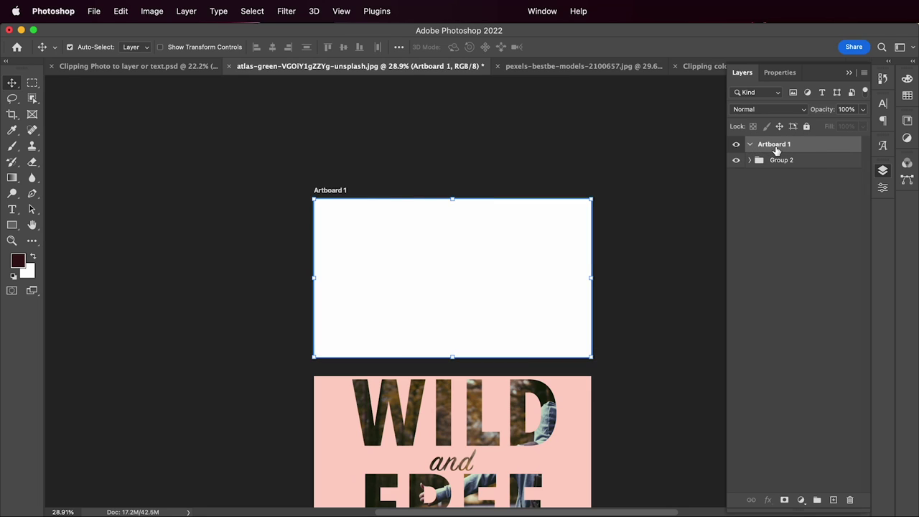
pyautogui.scroll(2, 441, 298)
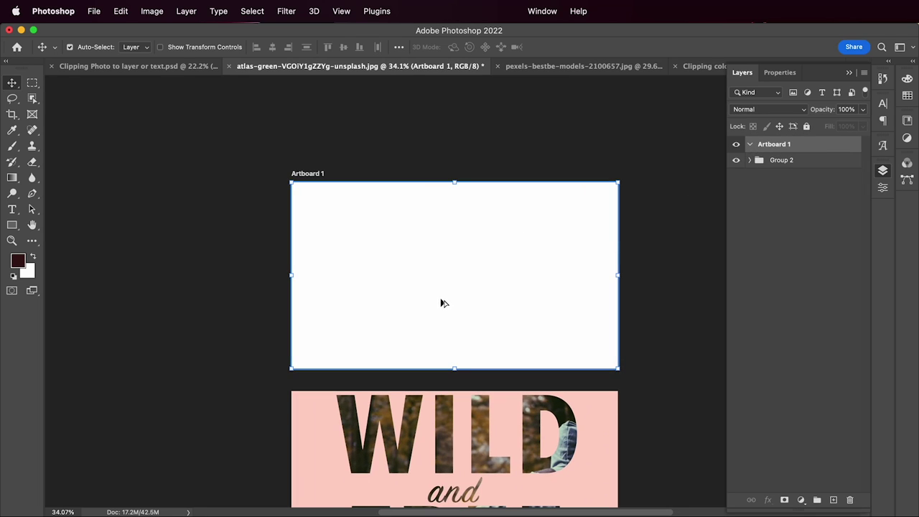
pyautogui.scroll(-2, 441, 297)
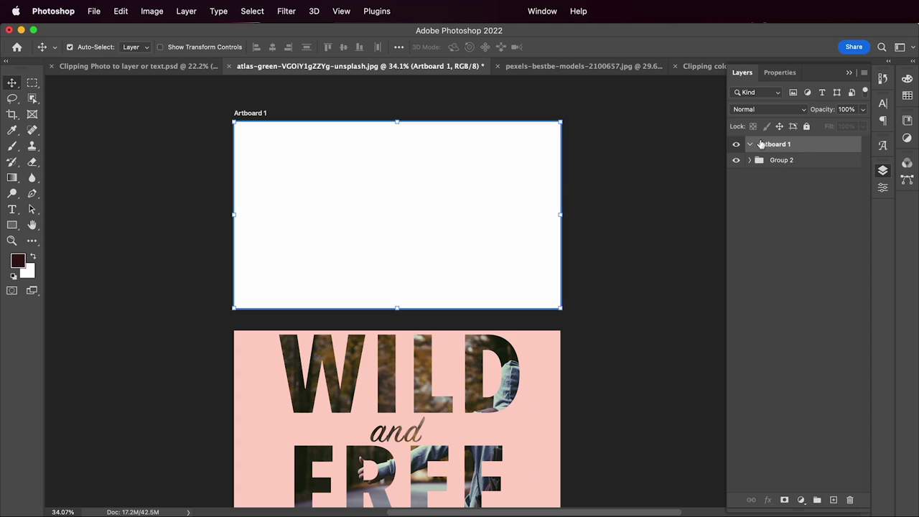
pyautogui.click(833, 499)
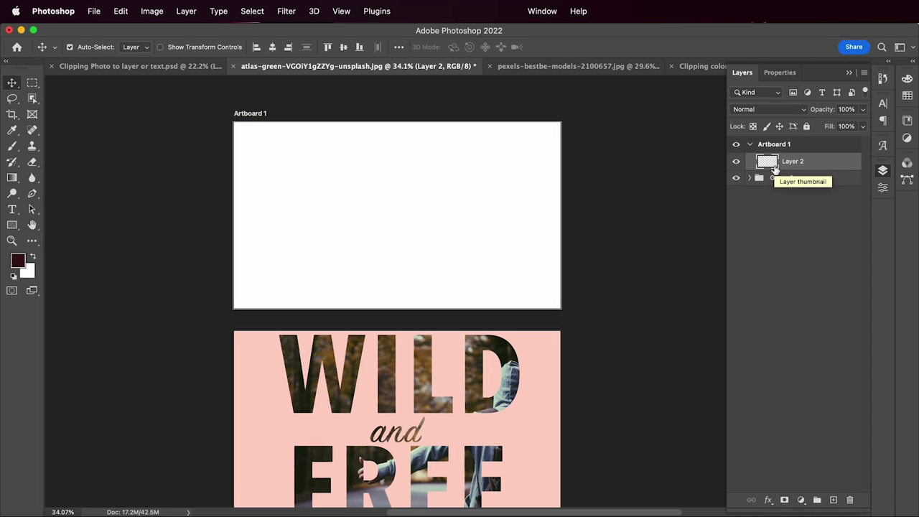
pyautogui.press('super')
pyautogui.press('super+BackSpace')
pyautogui.scroll(-2, 445, 357)
pyautogui.scroll(2, 408, 332)
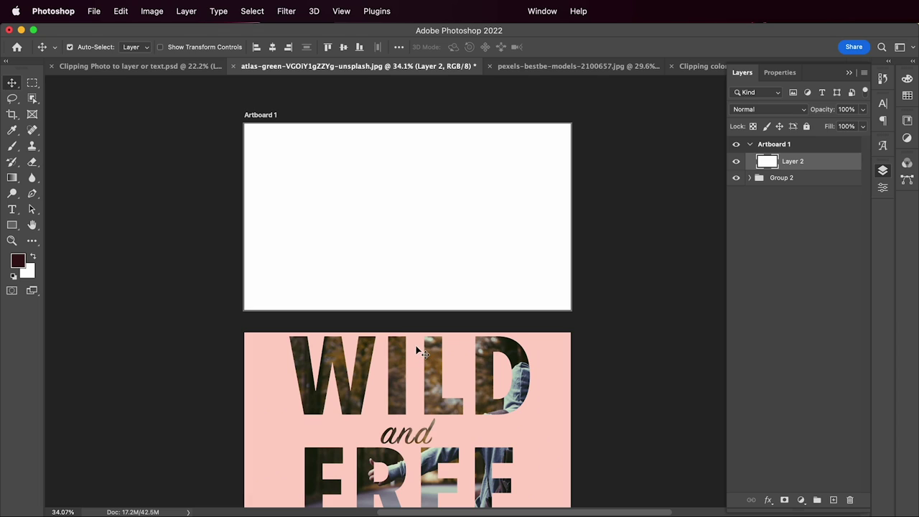
# - Add the text WILD to the artboard in Myriad Pro Bold and enlarge it to about 775 pt across the upper half
pyautogui.press('t')
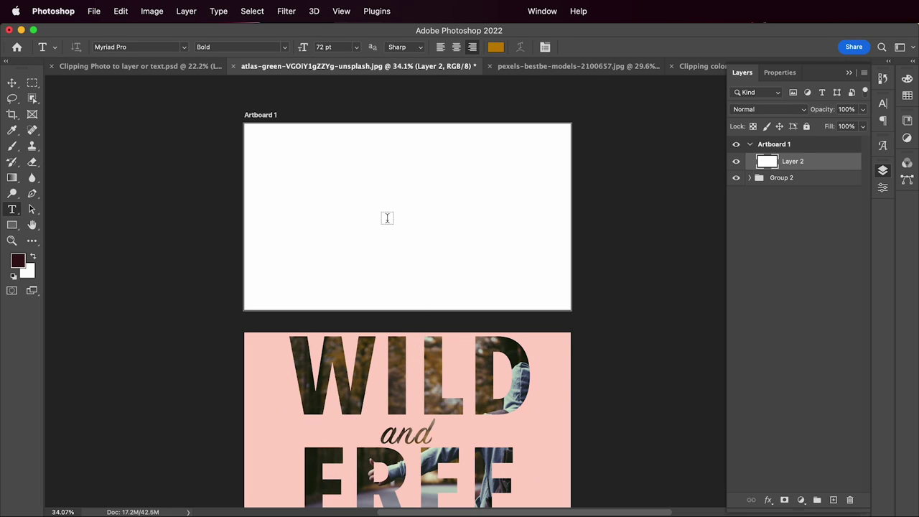
pyautogui.click(343, 180)
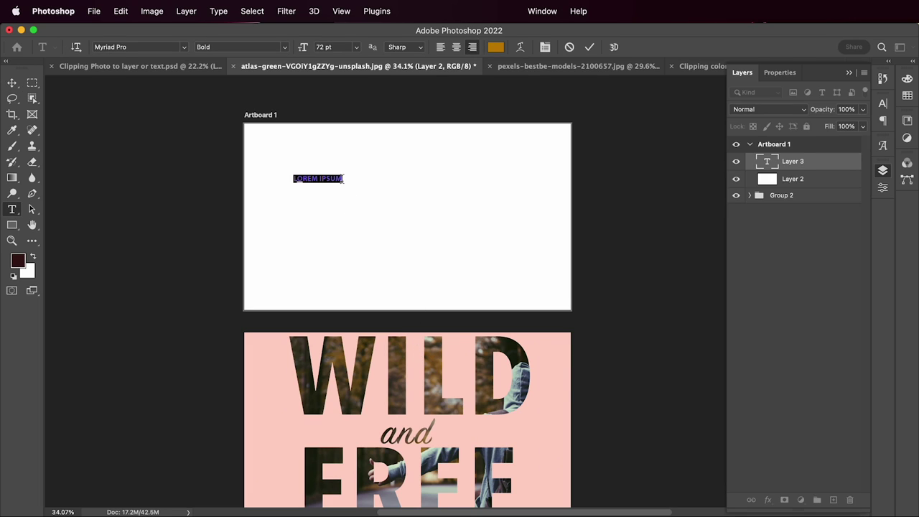
pyautogui.write('WILD')
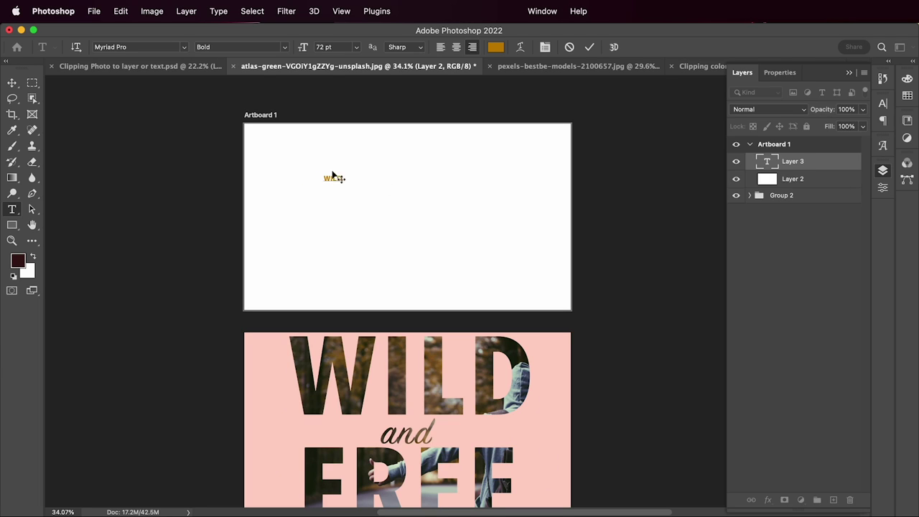
pyautogui.click(11, 82)
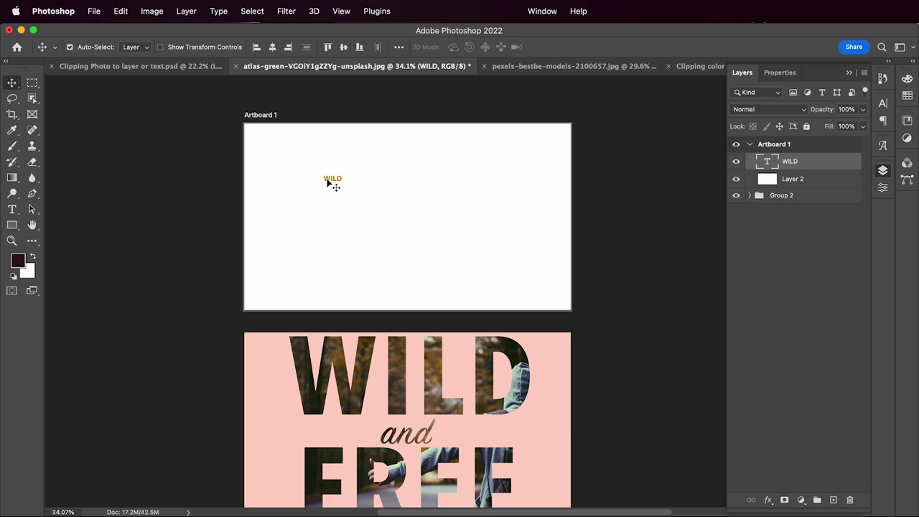
pyautogui.press('super+t')
pyautogui.moveTo(403, 212); pyautogui.dragTo(525, 260)
# - Duplicate the WILD text below the original and change the copy's wording to FREE
pyautogui.moveTo(460, 189); pyautogui.dragTo(418, 269)
pyautogui.press('Return')
pyautogui.doubleClick(418, 267)
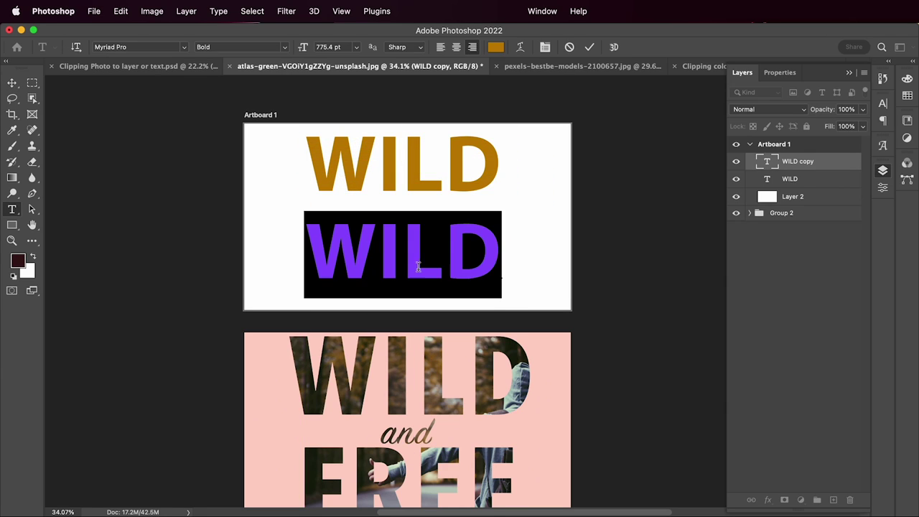
pyautogui.write('FREE')
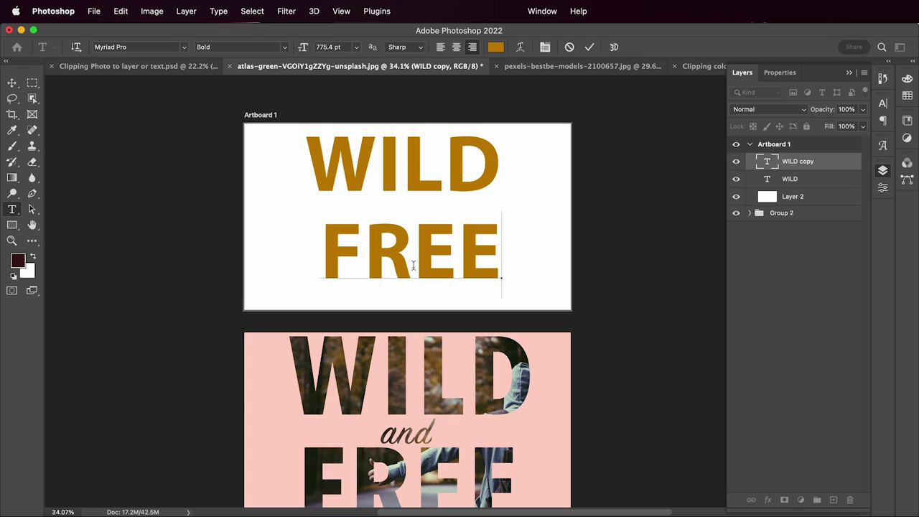
pyautogui.press('Escape')
# - Duplicate the FREE text upward and change the copy's wording to AND
pyautogui.moveTo(410, 273); pyautogui.dragTo(389, 212)
pyautogui.doubleClick(386, 211)
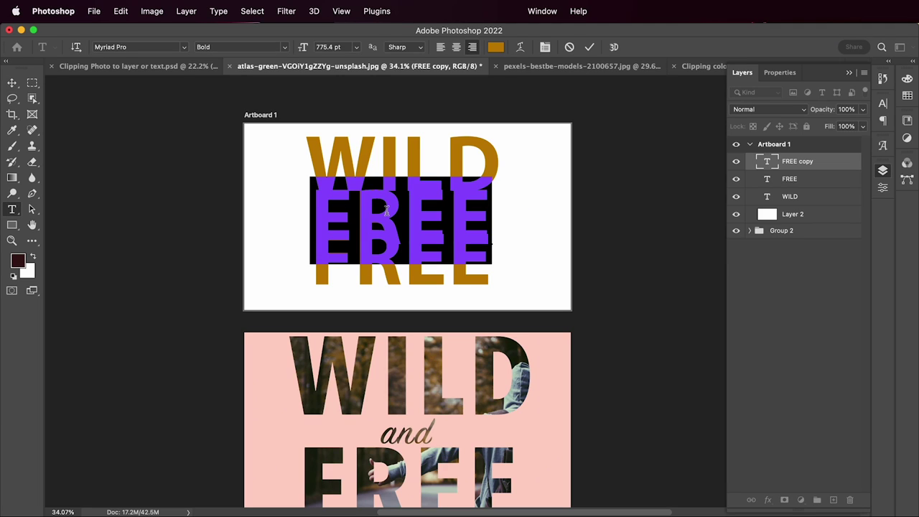
pyautogui.press('BackSpace')
pyautogui.write('AND')
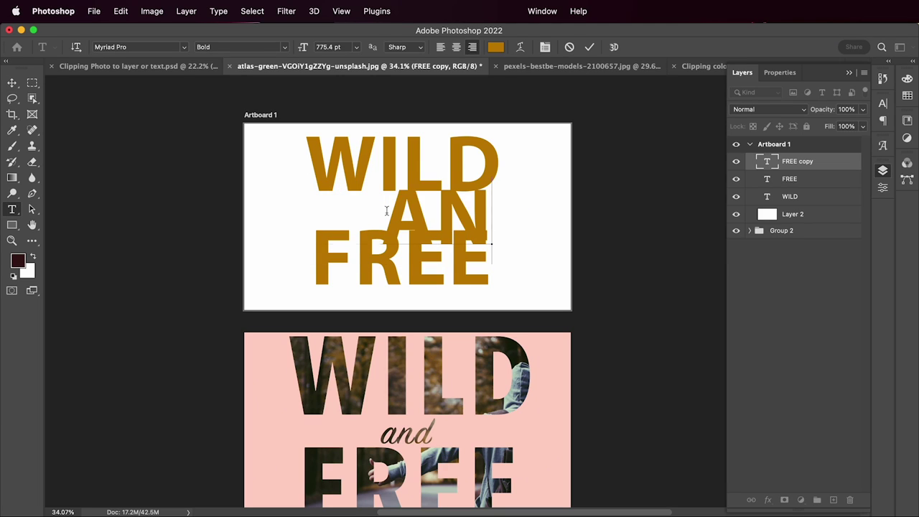
pyautogui.click(11, 83)
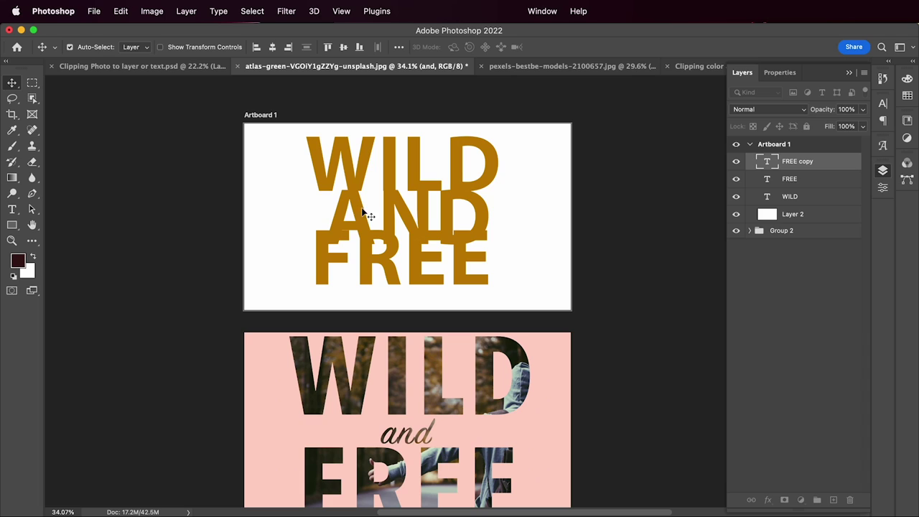
# - Scale the AND text down to about 183 pt and place it between WILD and FREE
pyautogui.moveTo(428, 219); pyautogui.dragTo(495, 215)
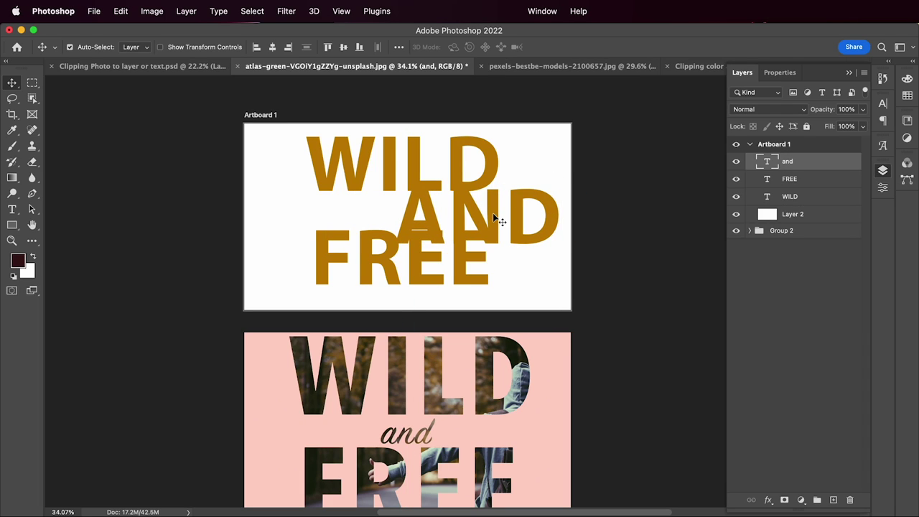
pyautogui.press('super+t')
pyautogui.moveTo(558, 177); pyautogui.dragTo(410, 225)
pyautogui.press('Return')
pyautogui.press('t')
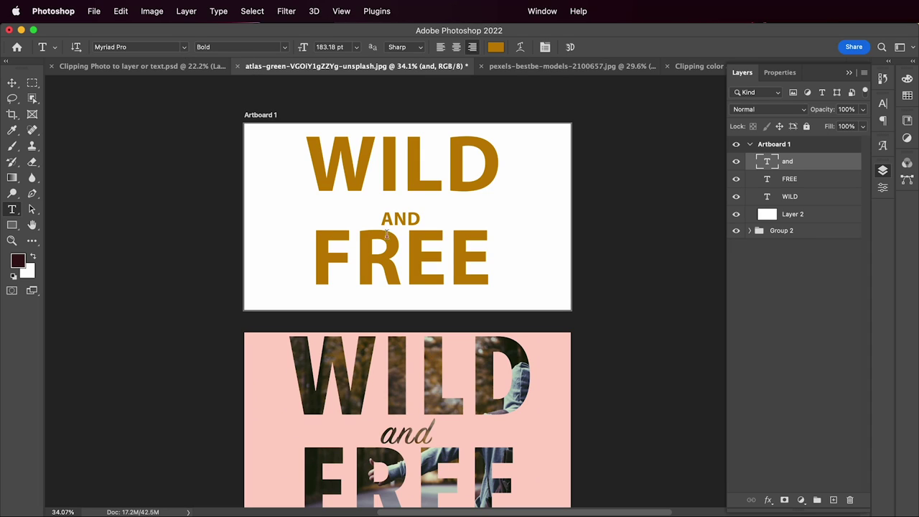
# - Try the Regular font style on the FREE text and set it back to Bold
pyautogui.press('v')
pyautogui.click(394, 177)
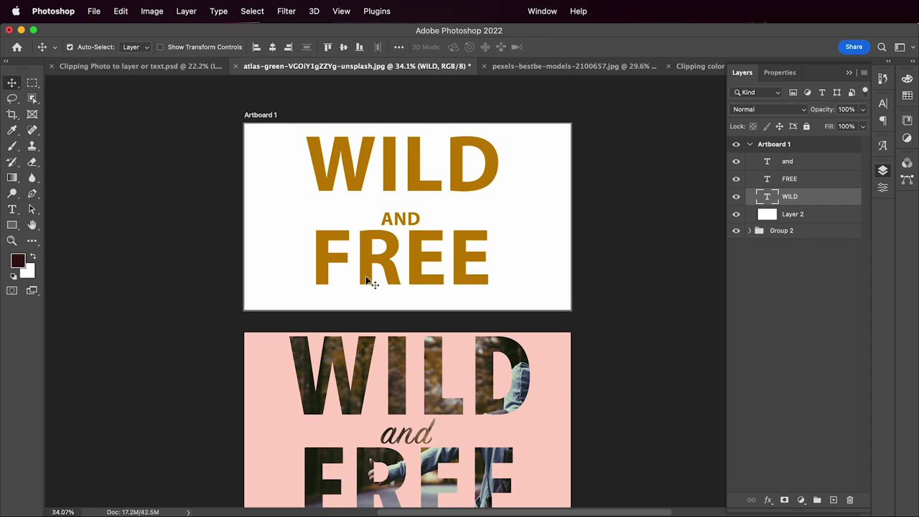
pyautogui.click(368, 280)
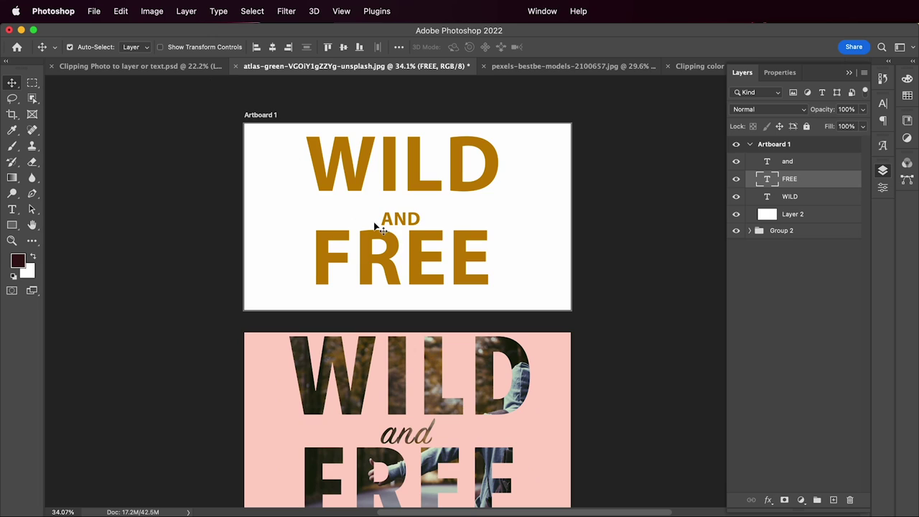
pyautogui.press('t')
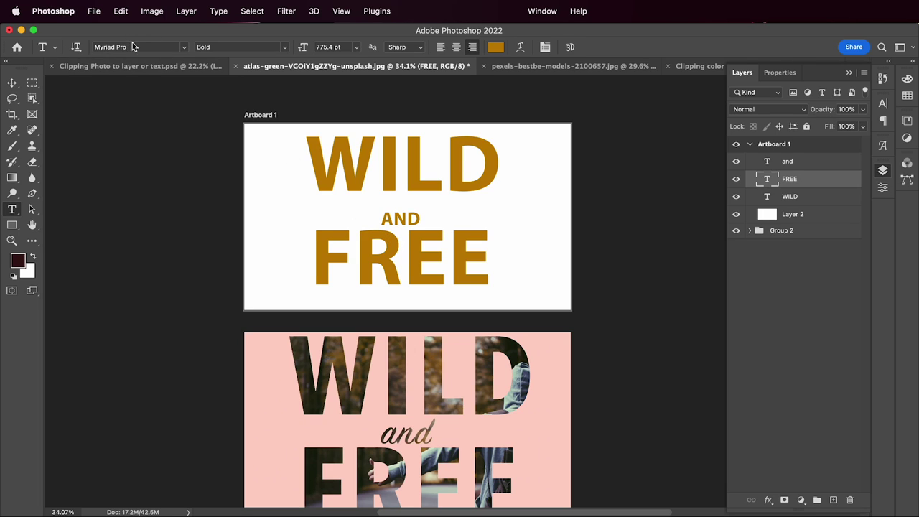
pyautogui.click(184, 49)
pyautogui.click(185, 51)
pyautogui.click(272, 50)
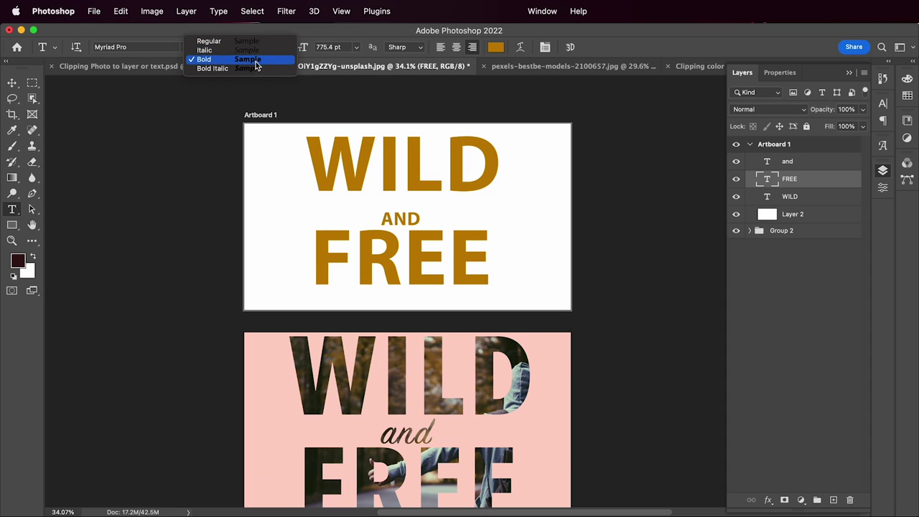
pyautogui.click(247, 43)
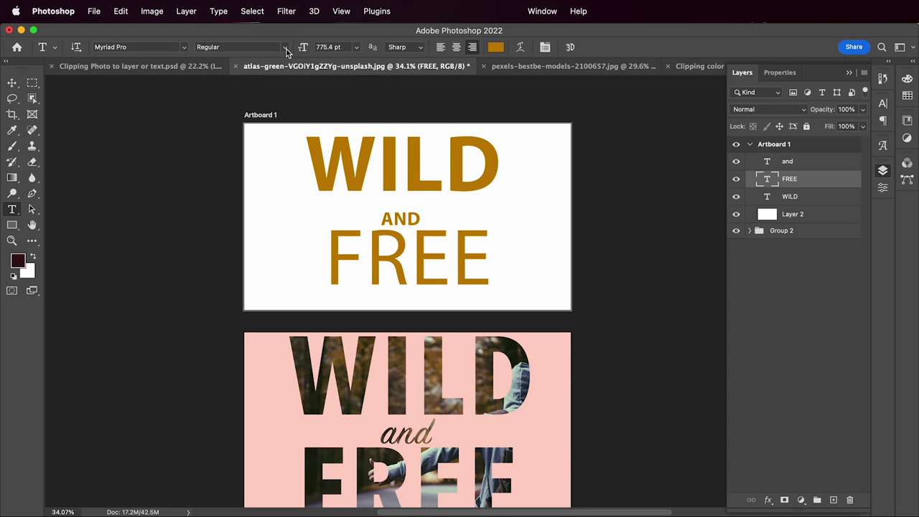
pyautogui.click(286, 51)
pyautogui.click(215, 59)
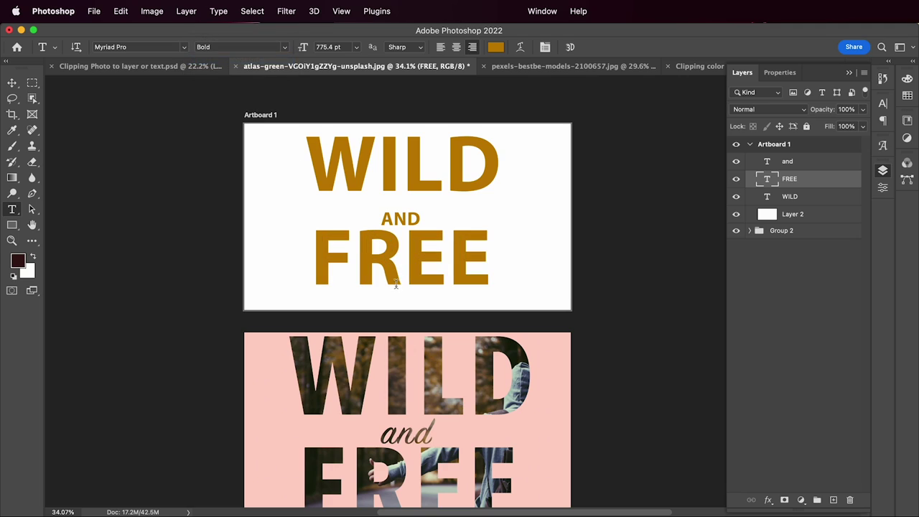
# - Move the AND text slightly up into the middle of the gap between WILD and FREE
pyautogui.press('v')
pyautogui.moveTo(406, 229); pyautogui.dragTo(404, 221)
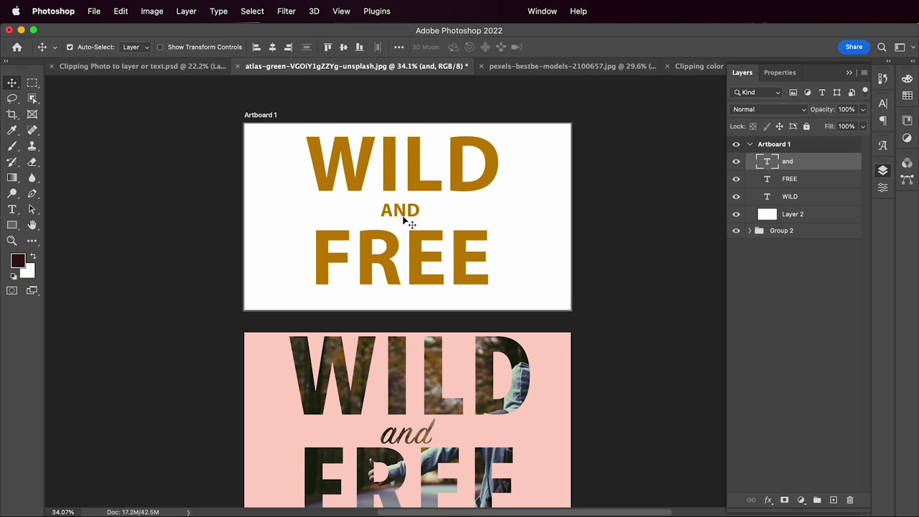
# - Turn off All Caps for the AND text and set its font to SignPainter HouseScript
pyautogui.press('t')
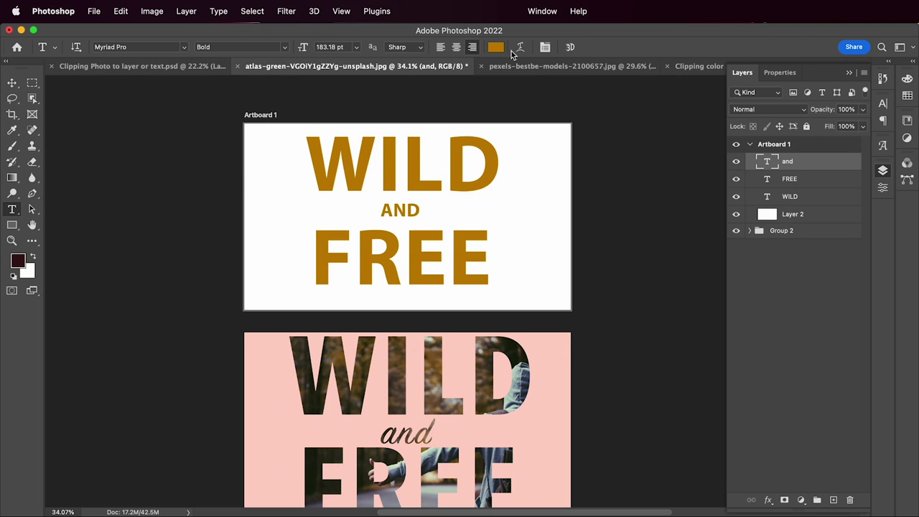
pyautogui.click(544, 48)
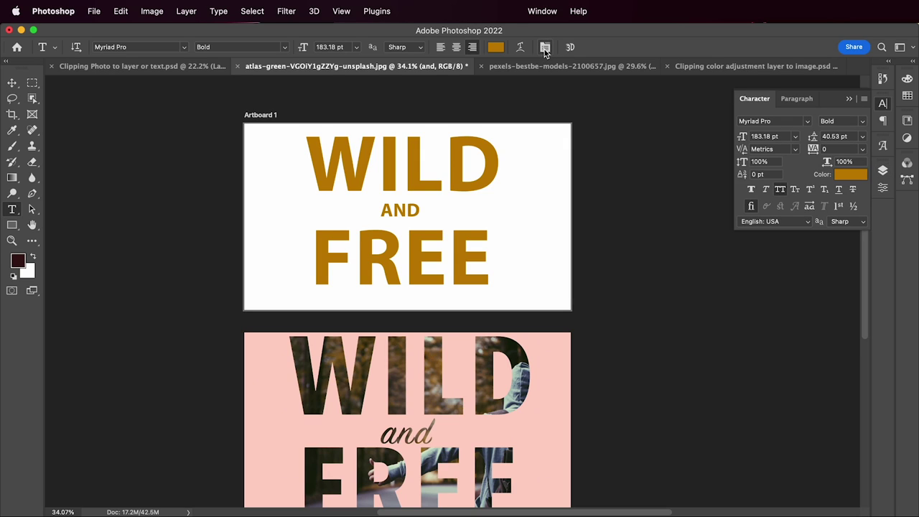
pyautogui.click(780, 190)
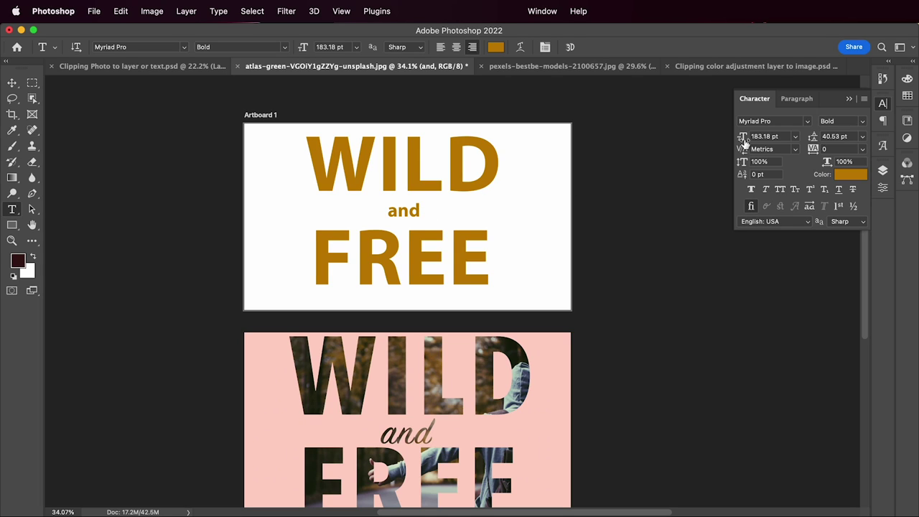
pyautogui.click(773, 122)
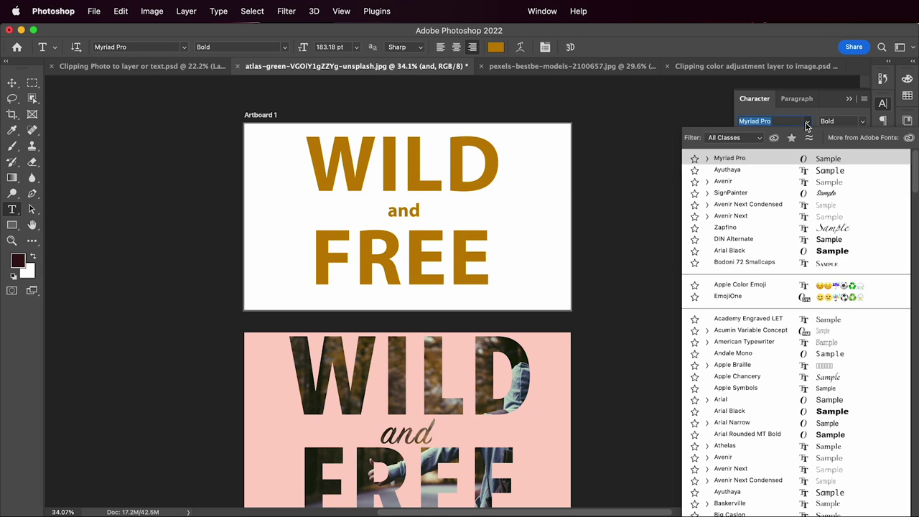
pyautogui.click(758, 195)
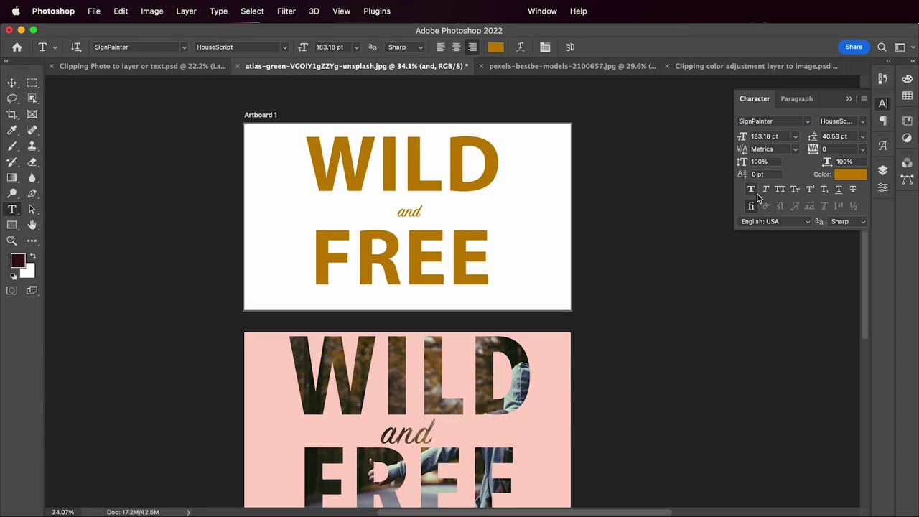
# - Enlarge the script "and" text between WILD and FREE, and move FREE up closer to it
pyautogui.click(11, 82)
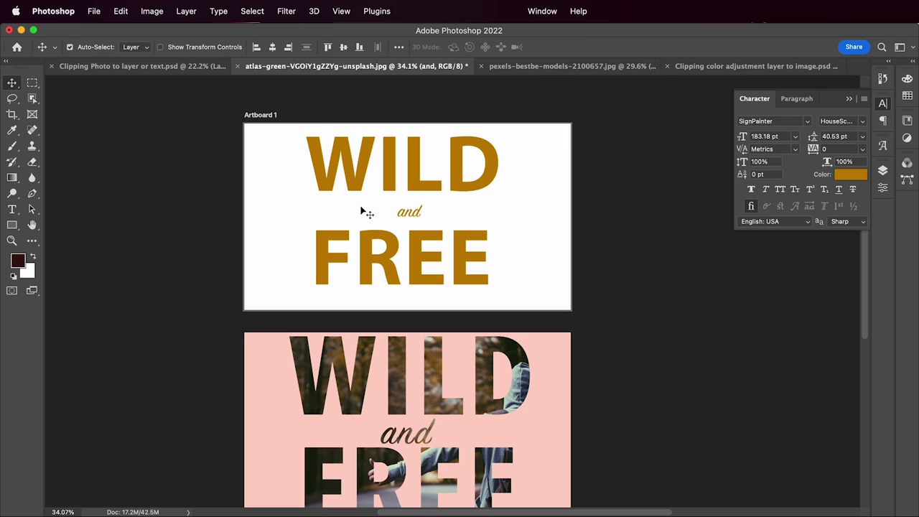
pyautogui.hotkey('ctrl', 't')
pyautogui.moveTo(429, 207); pyautogui.dragTo(413, 221)
pyautogui.press('Return')
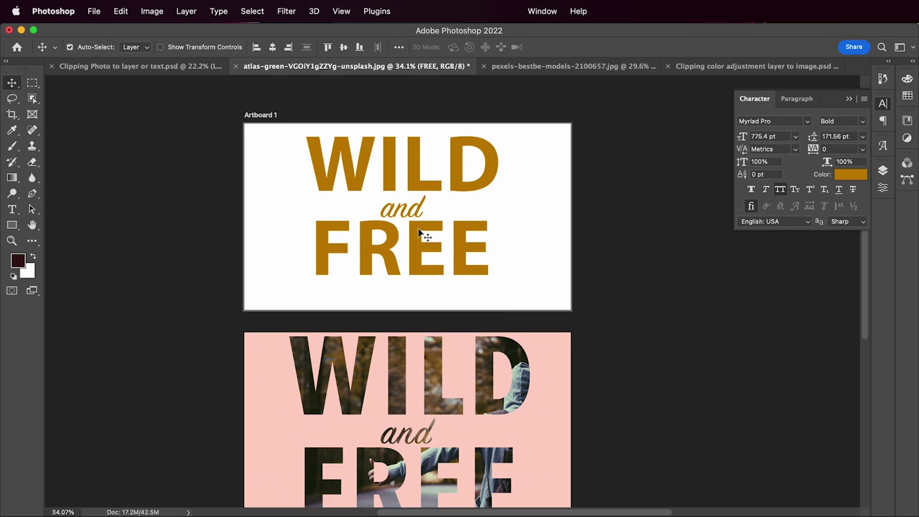
# - Scale the WILD, and, and FREE text layers up together so they fill the height of the artboard
pyautogui.click(426, 192)
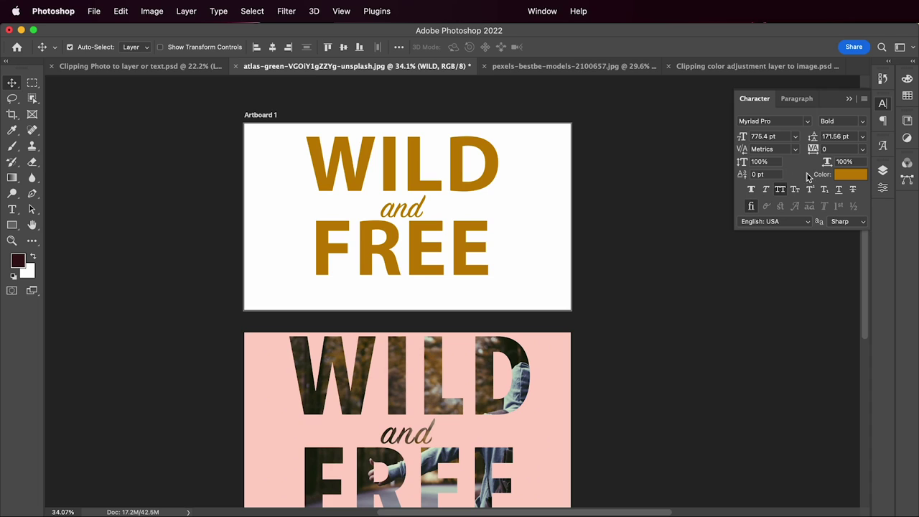
pyautogui.click(883, 171)
pyautogui.keyDown('shift'); pyautogui.click(819, 169); pyautogui.keyUp('shift')
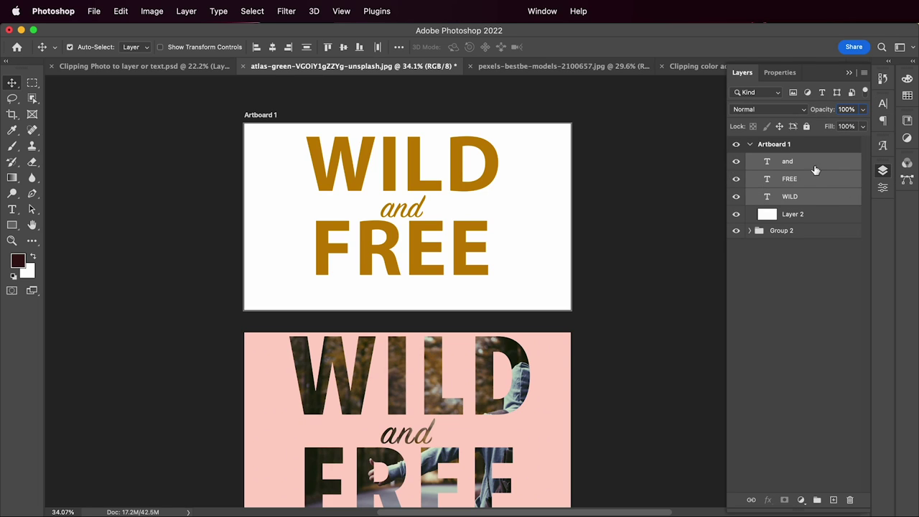
pyautogui.press('super+t')
pyautogui.moveTo(497, 274); pyautogui.dragTo(468, 284)
pyautogui.moveTo(524, 133); pyautogui.dragTo(548, 129)
pyautogui.moveTo(525, 300); pyautogui.dragTo(531, 306)
pyautogui.press('Return')
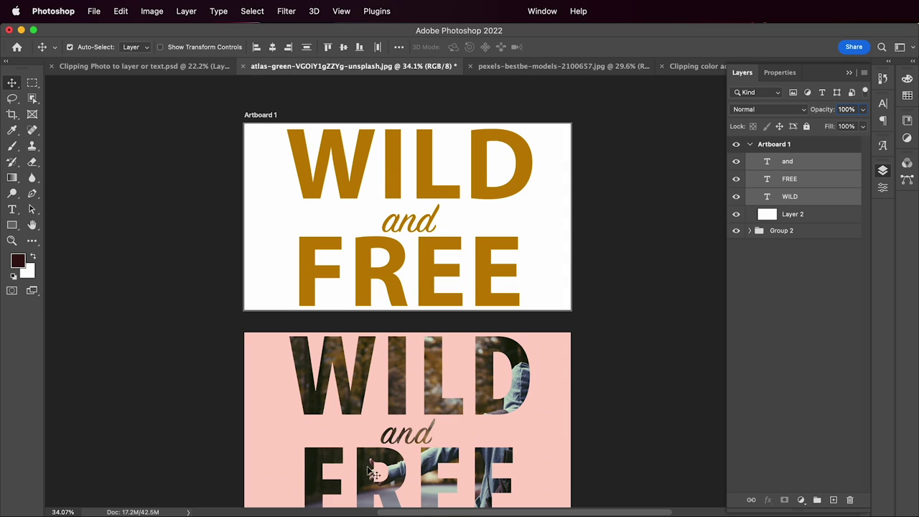
# - Switch to Finder and open the pics folder inside the 02. Clipping Photo to Layer or Text folder, keeping the artboard in view
pyautogui.press('super+Tab')
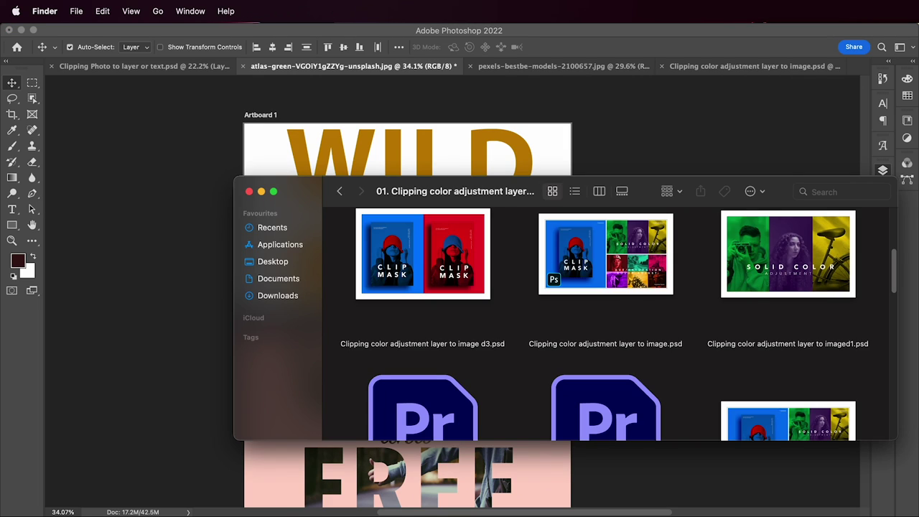
pyautogui.click(339, 191)
pyautogui.click(361, 191)
pyautogui.click(342, 192)
pyautogui.doubleClick(439, 232)
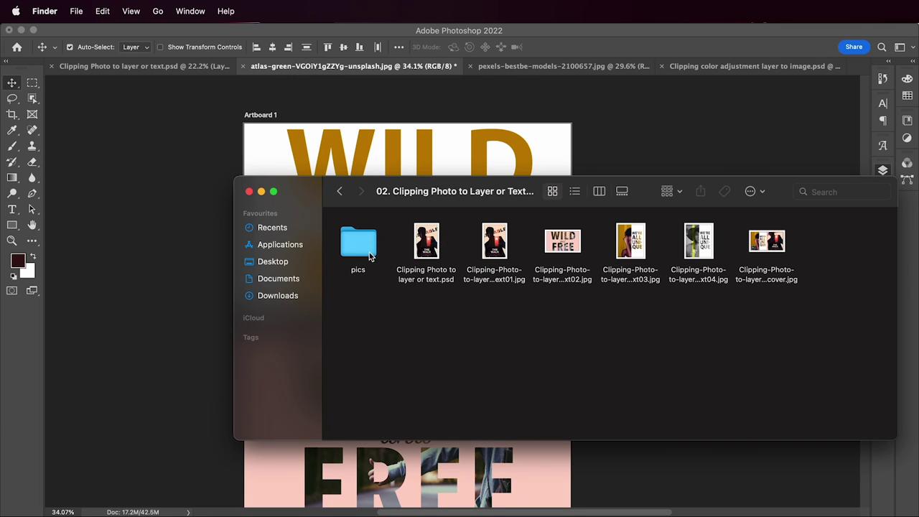
pyautogui.doubleClick(358, 240)
pyautogui.moveTo(457, 198); pyautogui.dragTo(574, 259)
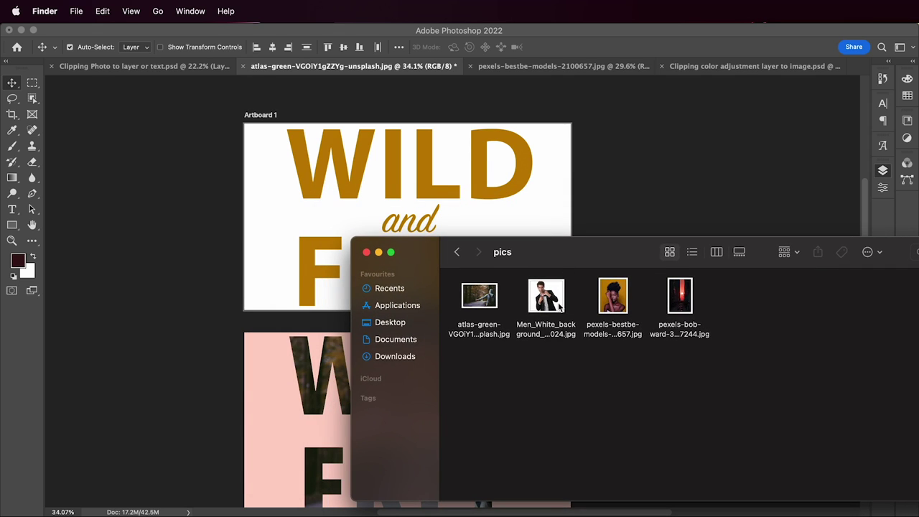
# - Place atlas-green-VGOiY1gZZYg-unsplash.jpg from the pics folder onto the artboard above the text layers
pyautogui.click(479, 298)
pyautogui.press('space')
pyautogui.press('space')
pyautogui.moveTo(480, 299); pyautogui.dragTo(422, 166)
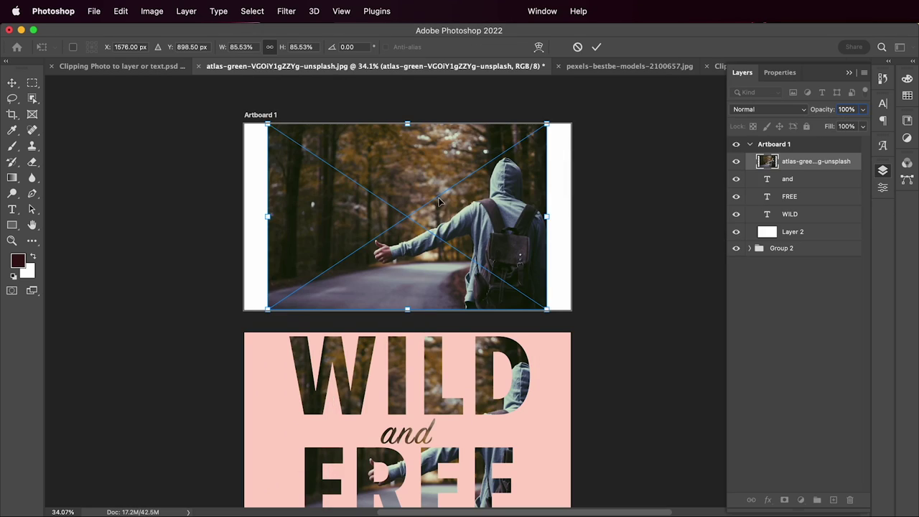
pyautogui.press('Return')
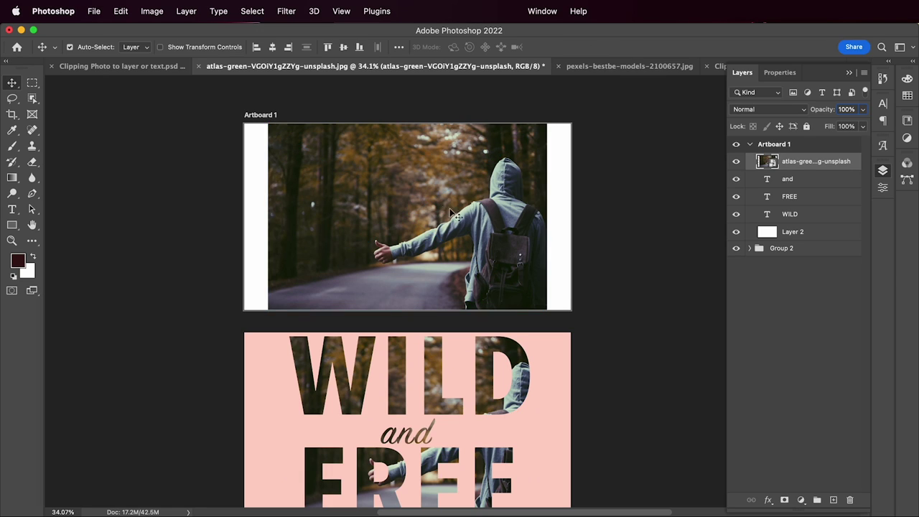
# - Group the and, FREE and WILD text layers and clip the forest photo to that group
pyautogui.click(807, 186)
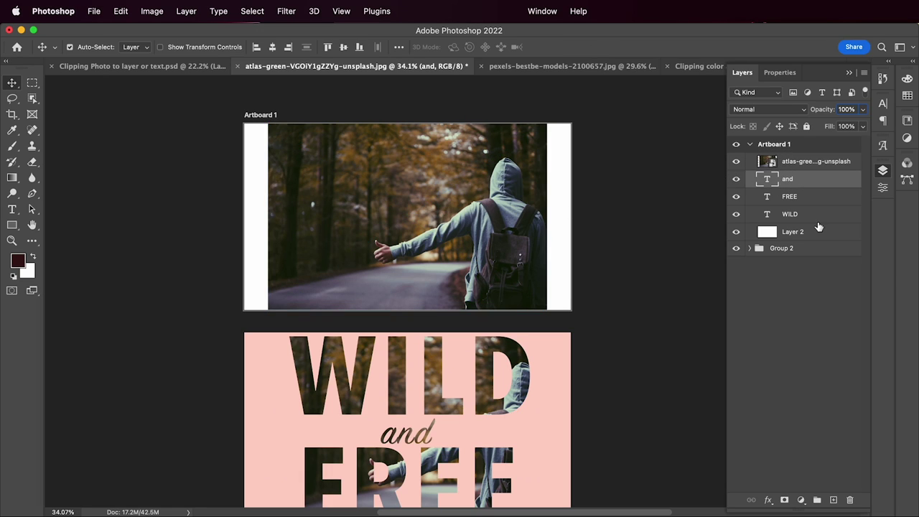
pyautogui.keyDown('shift'); pyautogui.click(818, 215); pyautogui.keyUp('shift')
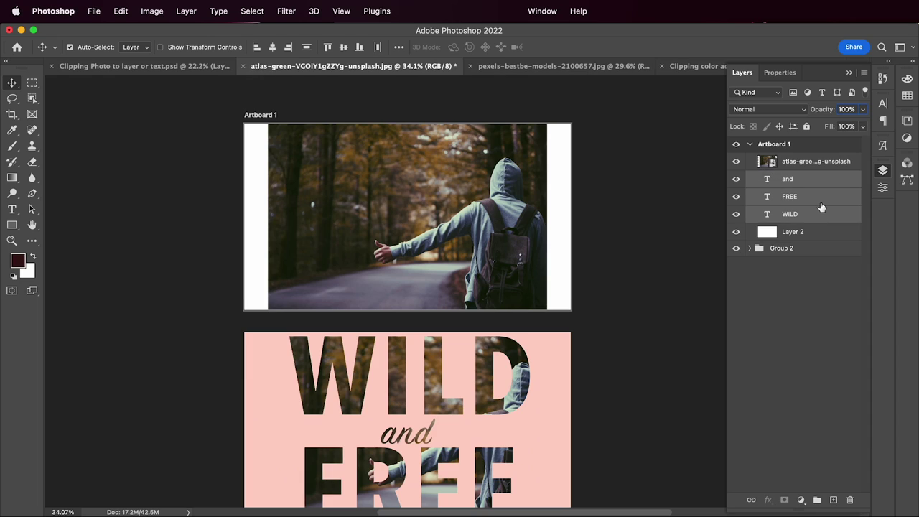
pyautogui.press('super+g')
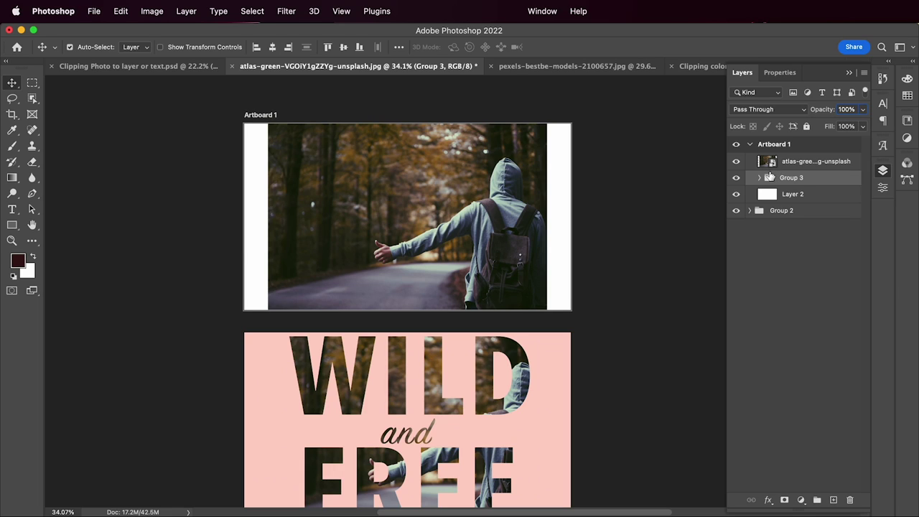
pyautogui.moveTo(769, 178); pyautogui.dragTo(783, 164)
pyautogui.keyDown('alt'); pyautogui.click(770, 165); pyautogui.keyUp('alt')
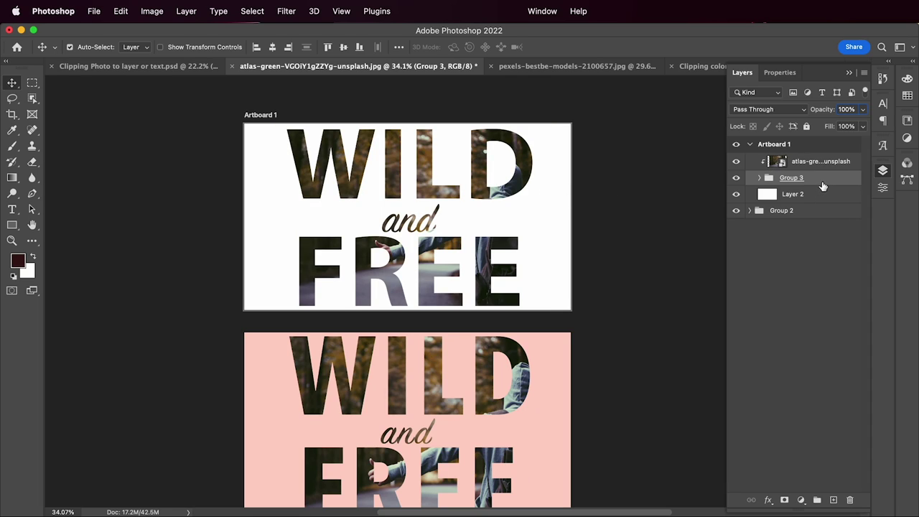
# - Review the text layers inside the clipping group and try moving the FREE text
pyautogui.click(760, 178)
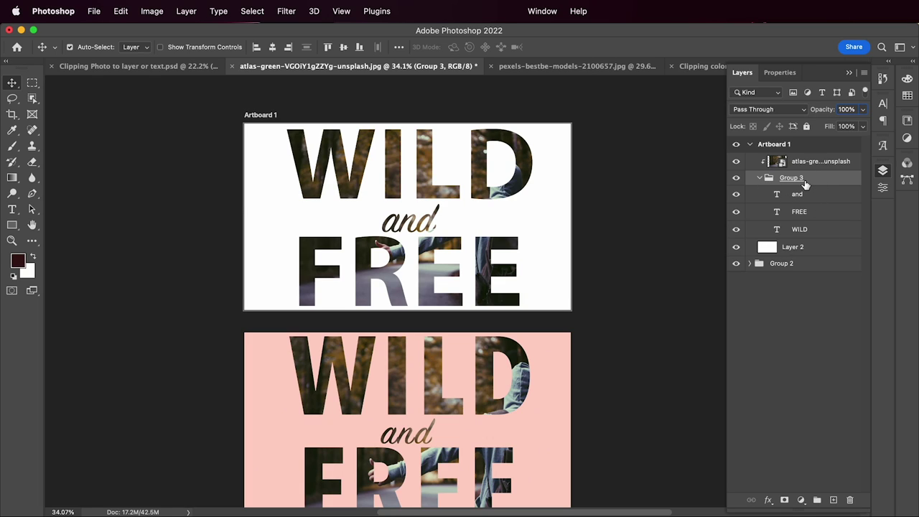
pyautogui.click(761, 178)
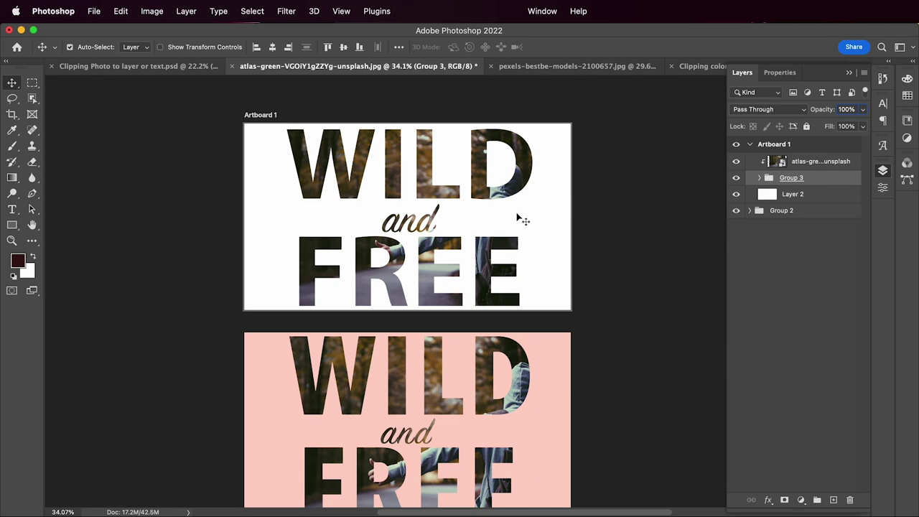
pyautogui.click(453, 287)
pyautogui.moveTo(453, 287)
pyautogui.mouseDown()
pyautogui.moveTo(430, 271)
pyautogui.moveTo(442, 282)
pyautogui.moveTo(445, 271)
pyautogui.mouseUp()
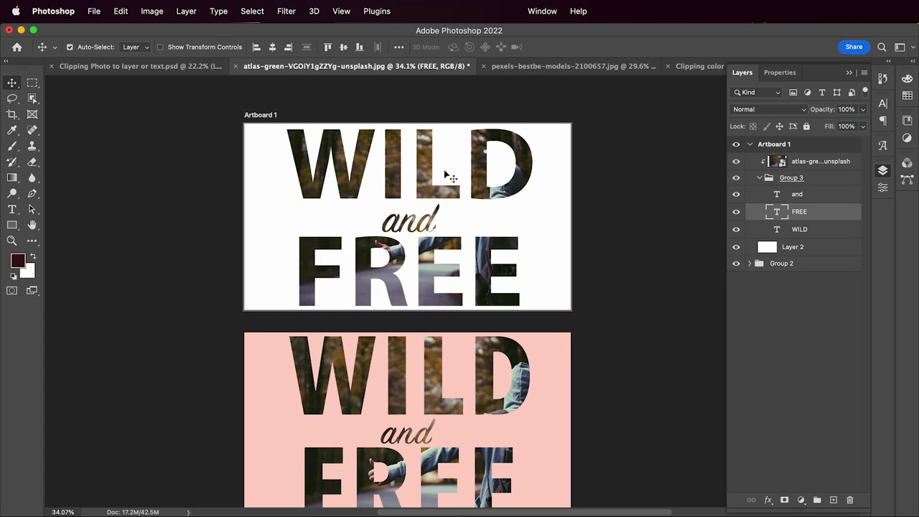
# - Add a Color Overlay in a pale cream yellow to the white background layer, Layer 2
pyautogui.scroll(-3, 445, 176)
pyautogui.scroll(1, 470, 280)
pyautogui.scroll(3, 521, 264)
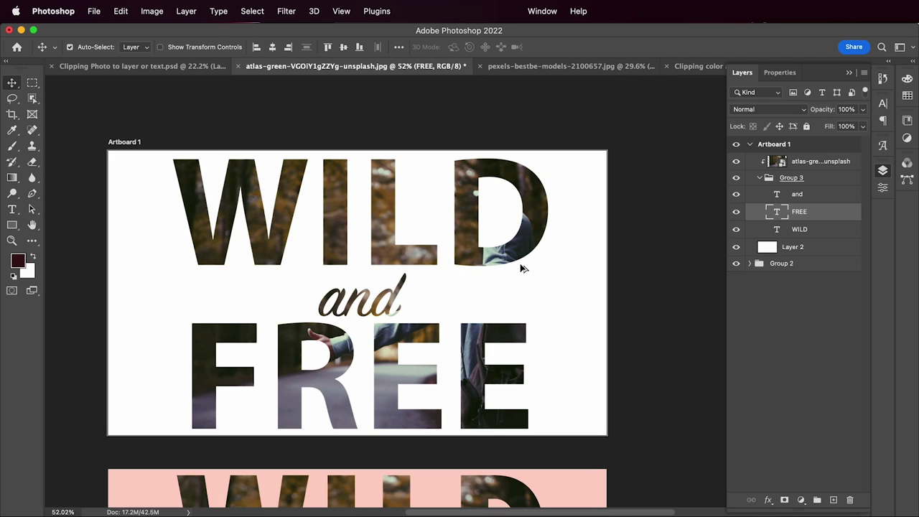
pyautogui.doubleClick(844, 251)
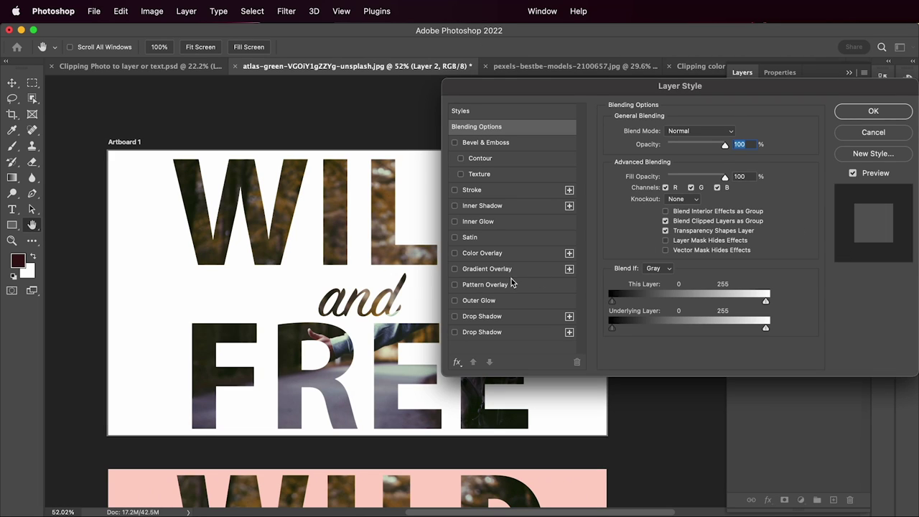
pyautogui.click(477, 254)
pyautogui.click(729, 133)
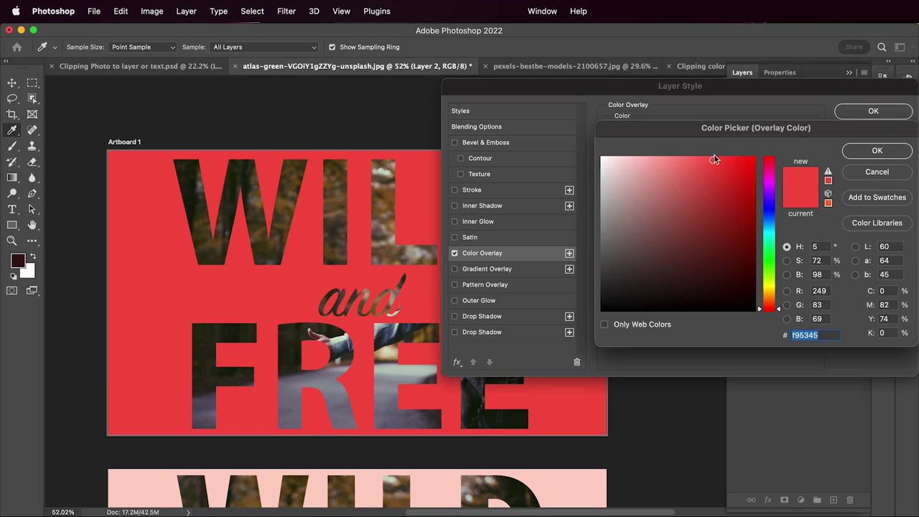
pyautogui.moveTo(772, 217); pyautogui.dragTo(772, 289)
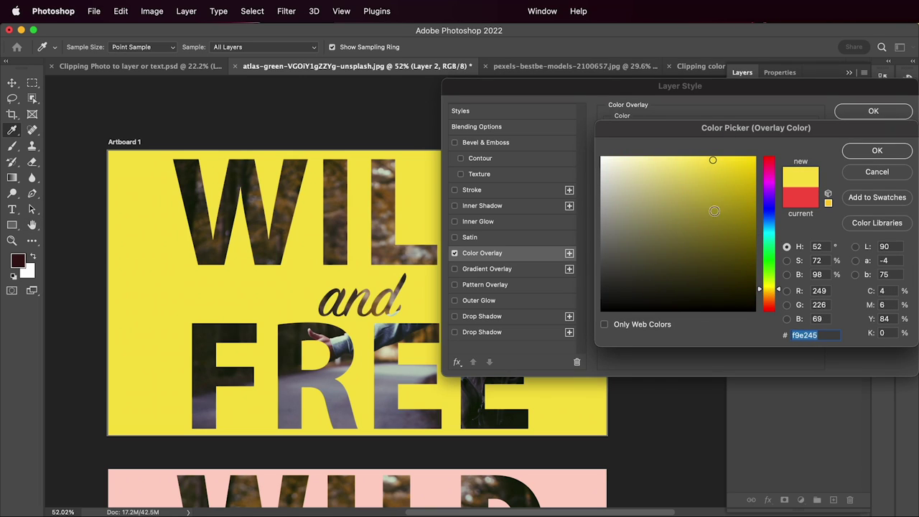
pyautogui.moveTo(716, 215); pyautogui.dragTo(624, 145)
pyautogui.click(849, 151)
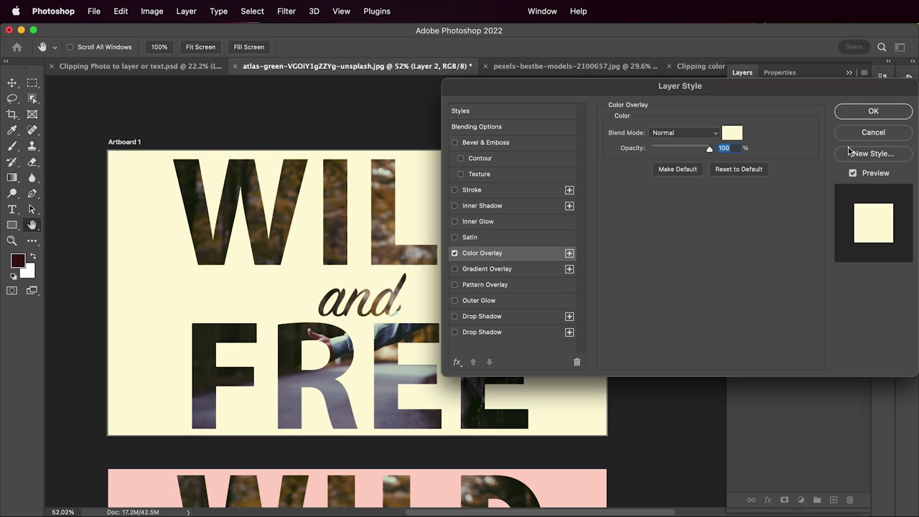
pyautogui.click(861, 112)
pyautogui.scroll(-5, 484, 263)
pyautogui.scroll(3, 404, 271)
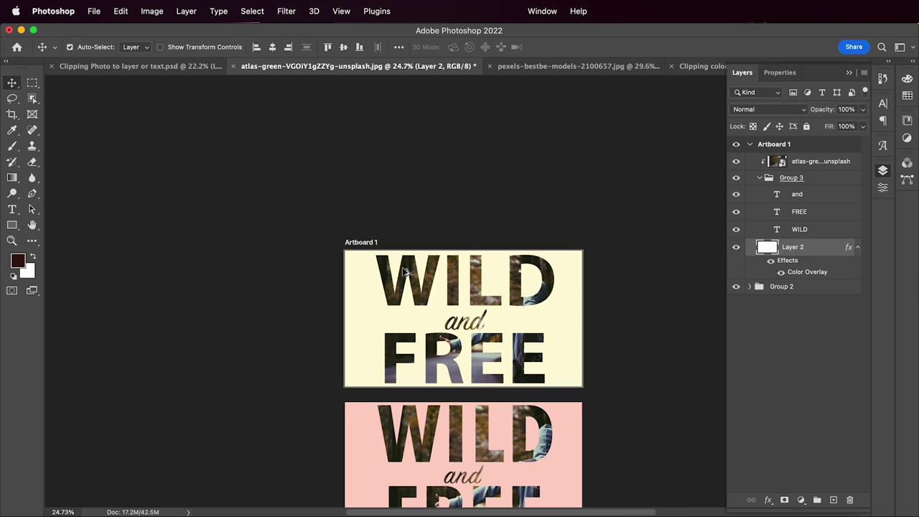
pyautogui.scroll(3, 449, 305)
pyautogui.moveTo(396, 279); pyautogui.dragTo(386, 277)
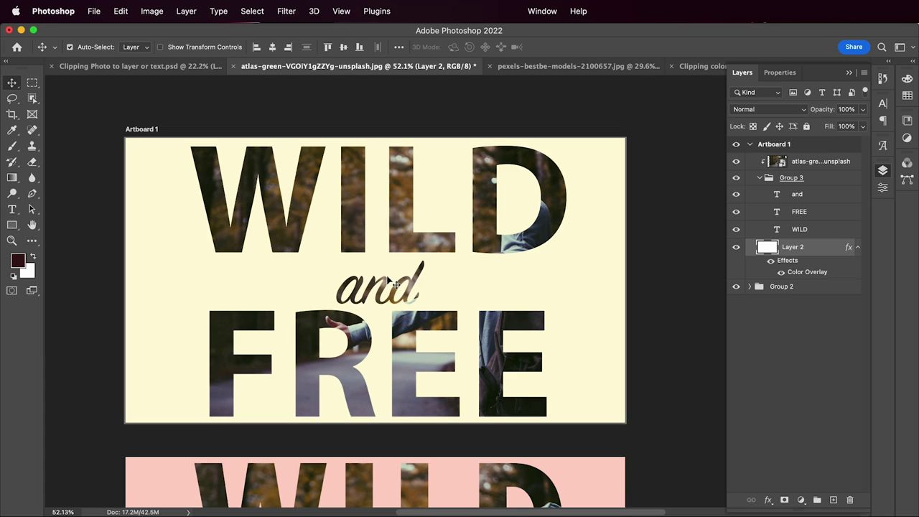
pyautogui.scroll(-2, 316, 89)
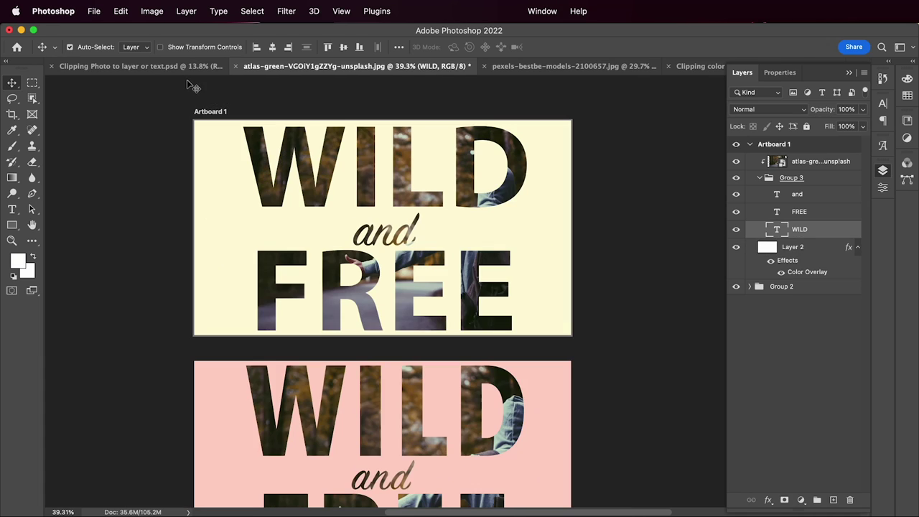
# - Switch to the Clipping Photo to layer or text.psd document and examine the THE WALK silhouette poster
pyautogui.click(180, 68)
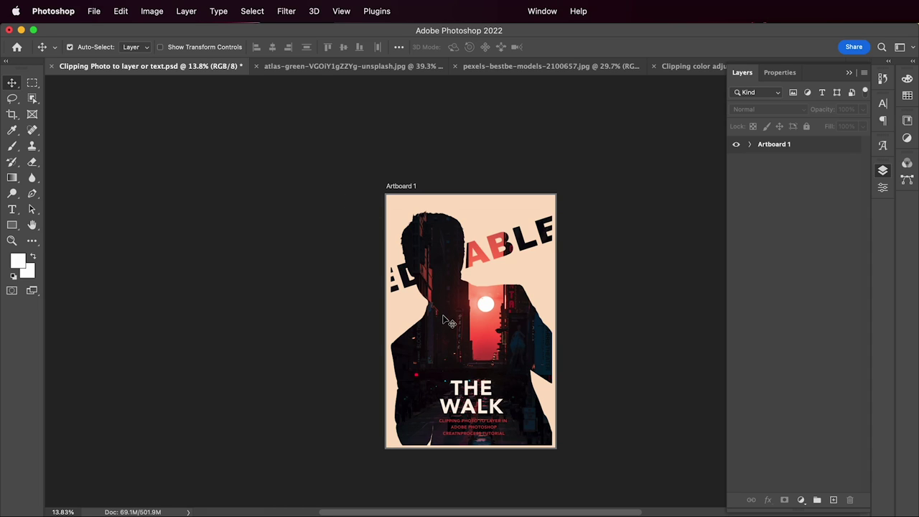
pyautogui.scroll(3, 443, 319)
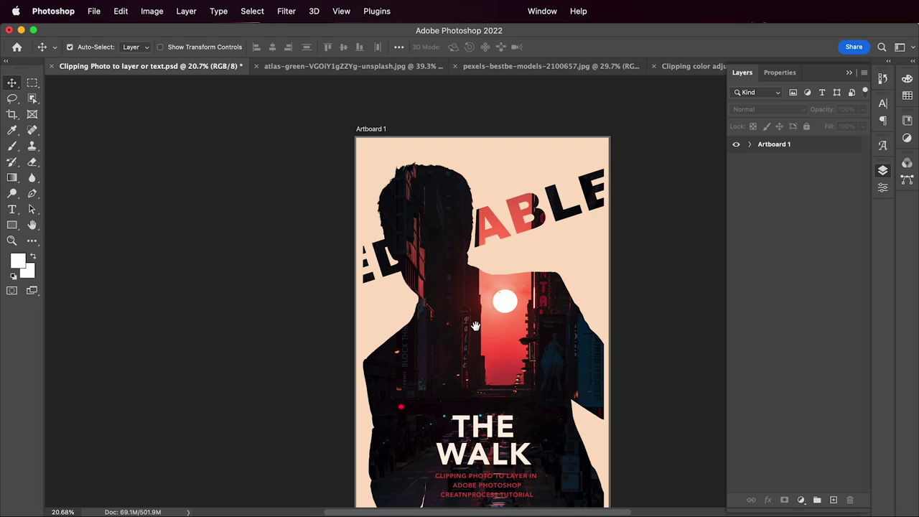
pyautogui.hscroll(4, 480, 331)
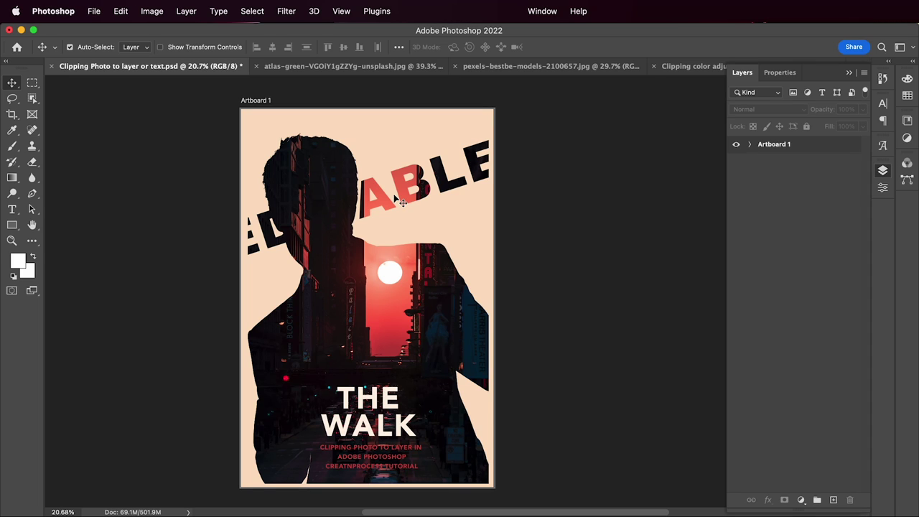
pyautogui.scroll(-3, 399, 205)
pyautogui.scroll(3, 396, 207)
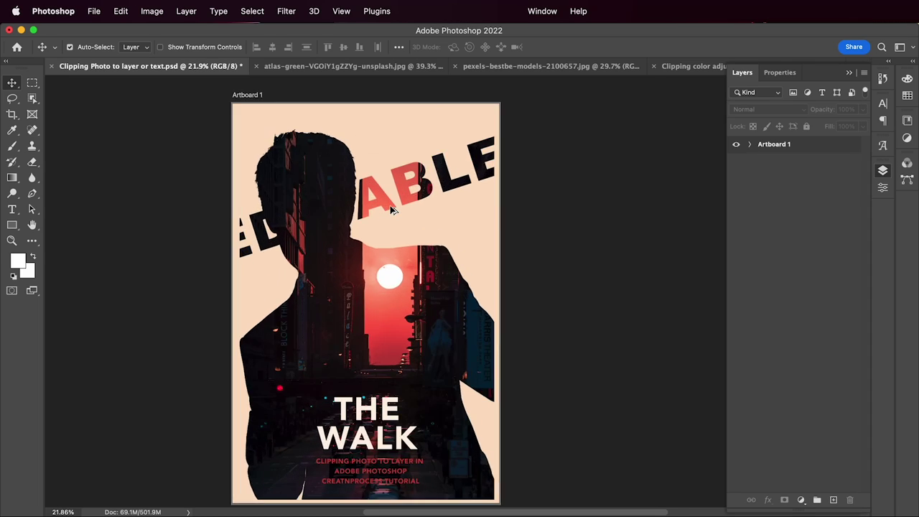
pyautogui.scroll(-4, 393, 210)
pyautogui.moveTo(285, 234); pyautogui.dragTo(388, 250)
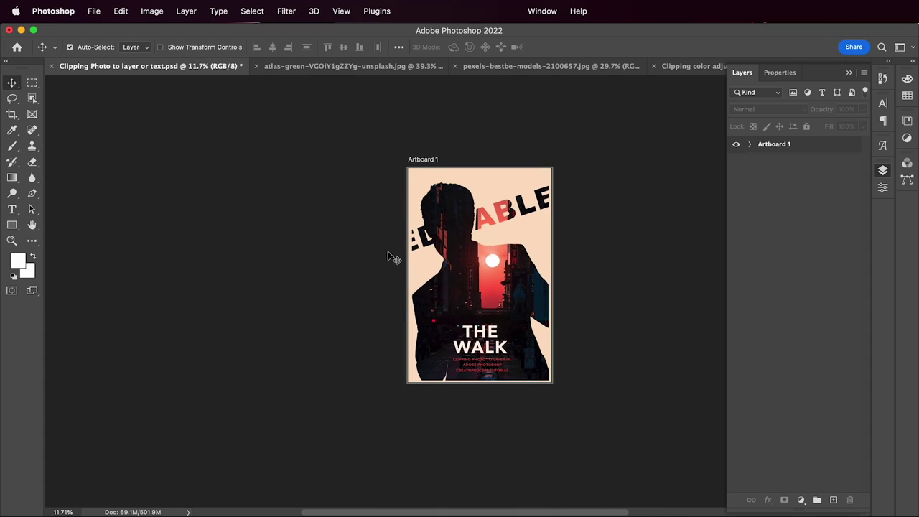
# - Add a blank white artboard about 147.7 × 212.23 cm beside Artboard 1 and return to the Move tool
pyautogui.scroll(1, 387, 256)
pyautogui.rightClick(9, 82)
pyautogui.click(65, 93)
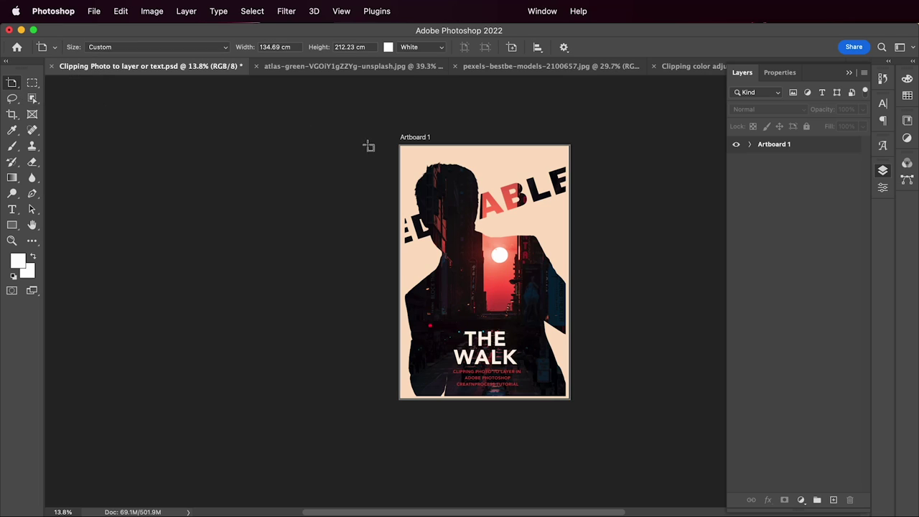
pyautogui.moveTo(375, 147); pyautogui.dragTo(200, 398)
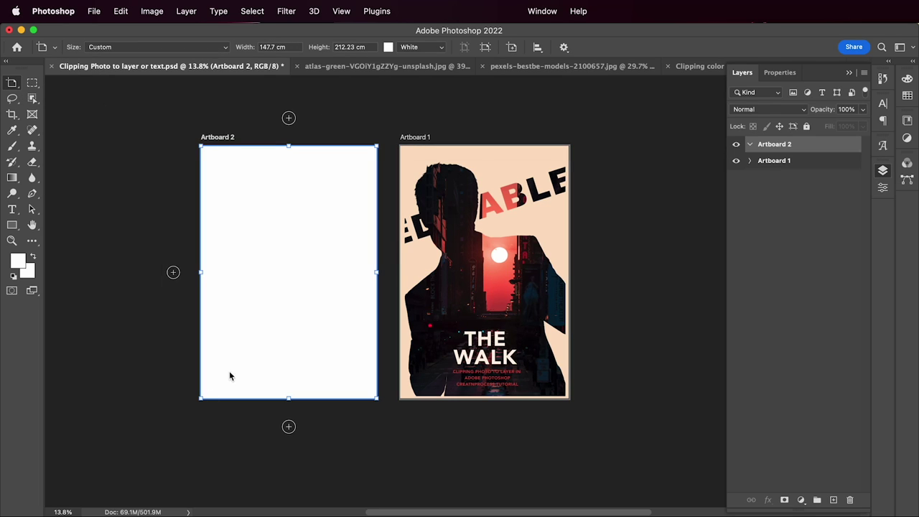
pyautogui.rightClick(12, 85)
pyautogui.click(61, 82)
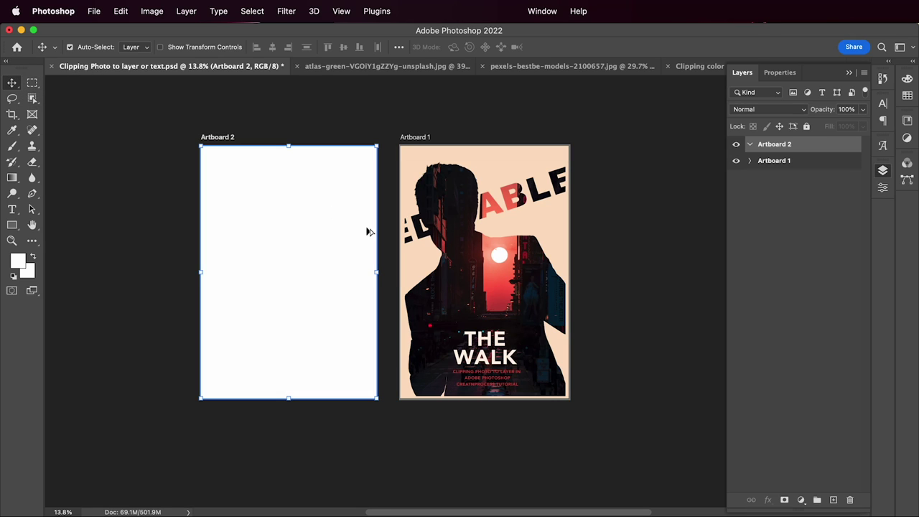
pyautogui.scroll(1, 366, 230)
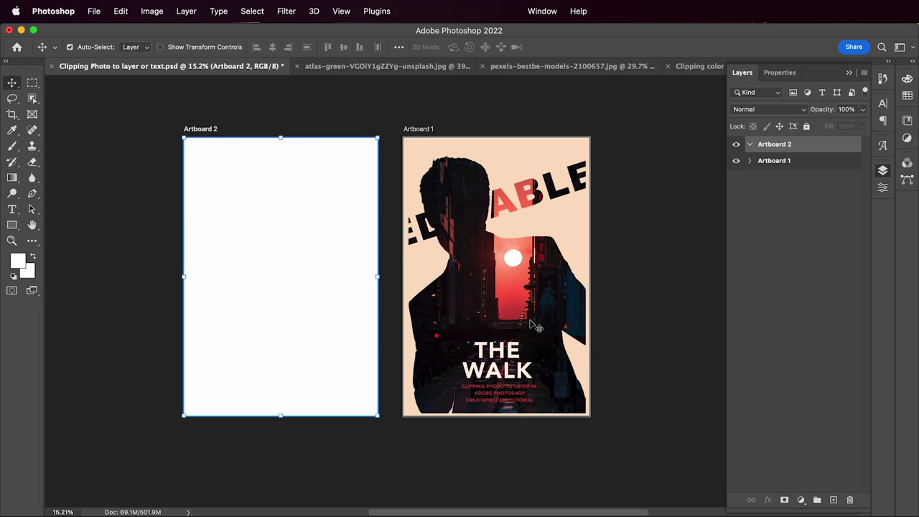
# - Open the Men_White_background photo from the pics folder in Photoshop and convert its background layer to a smart object
pyautogui.press('super+Tab')
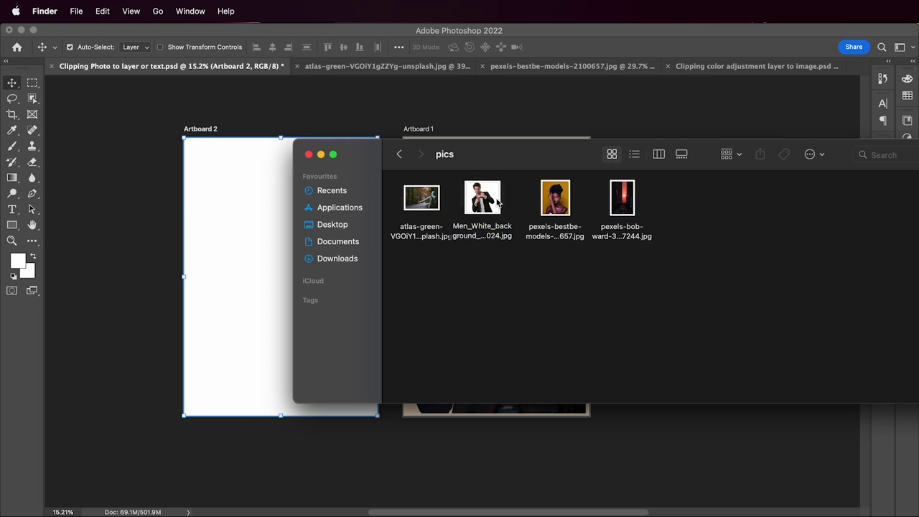
pyautogui.rightClick(494, 201)
pyautogui.moveTo(515, 225)
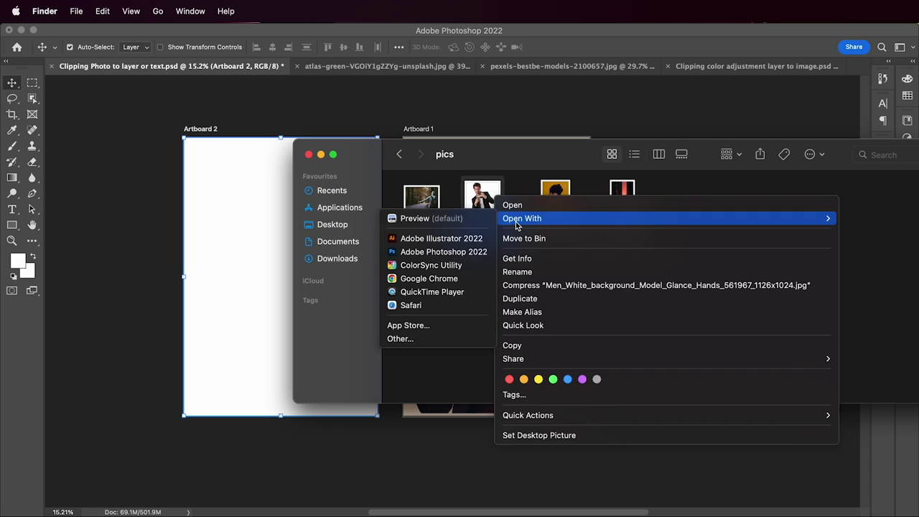
pyautogui.click(444, 251)
pyautogui.press('super+0')
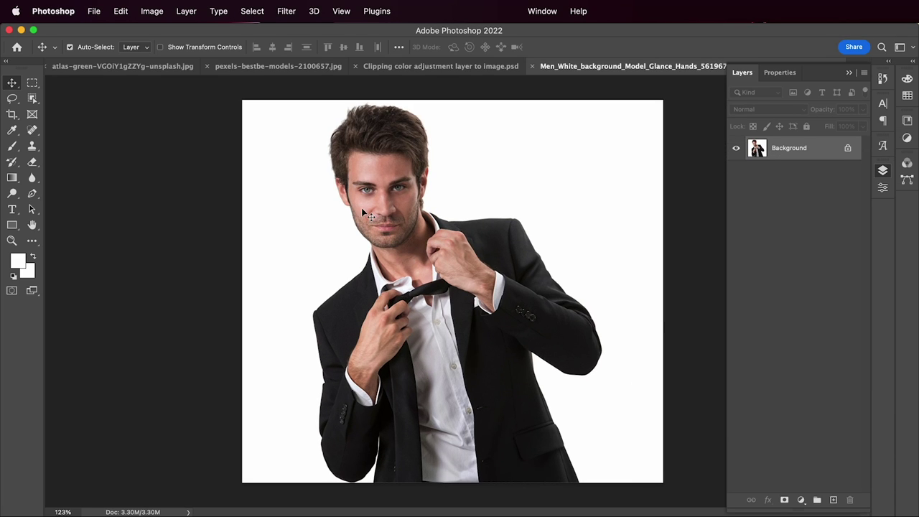
pyautogui.rightClick(801, 149)
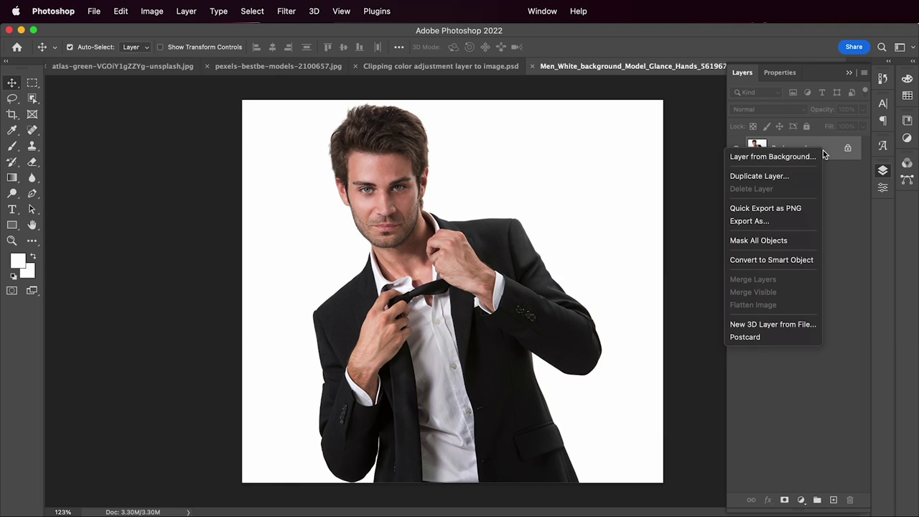
pyautogui.click(785, 262)
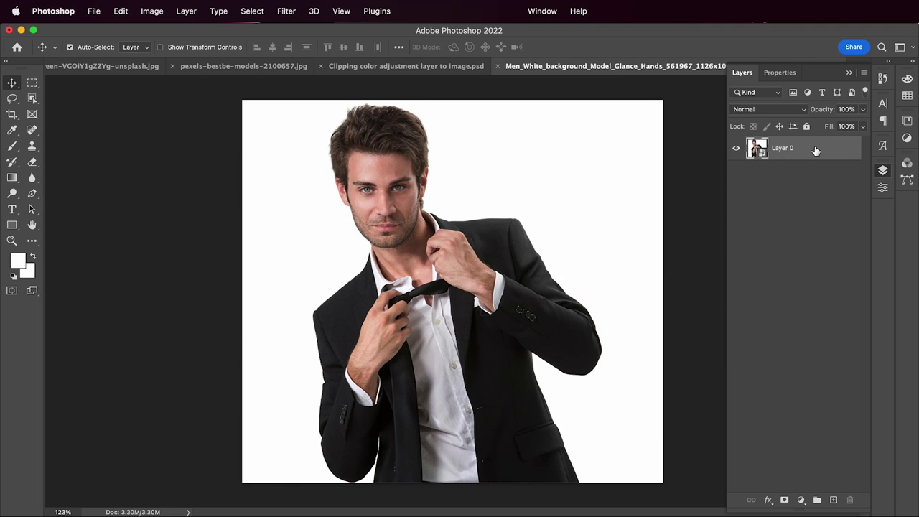
# - Select the photo's white backdrop using Color Range with sampled colors and fuzziness 40, and turn the selection into a layer mask
pyautogui.click(252, 10)
pyautogui.click(286, 133)
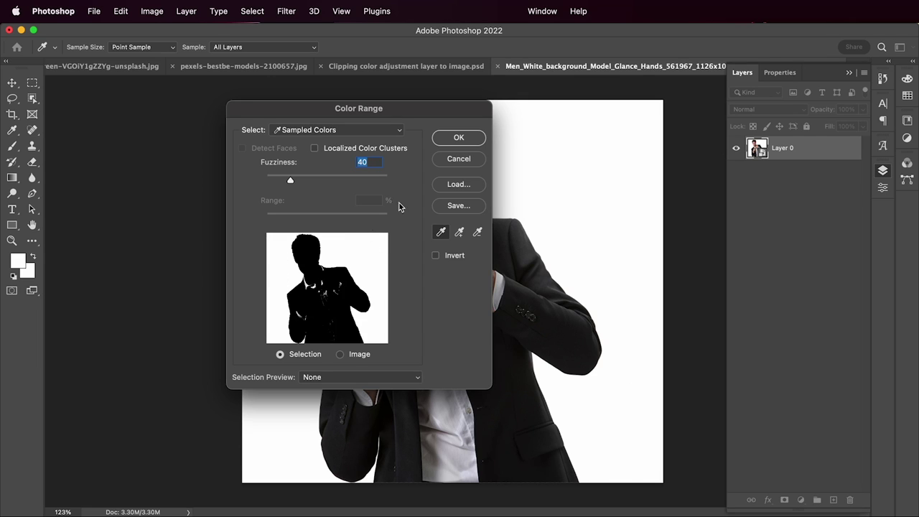
pyautogui.click(468, 142)
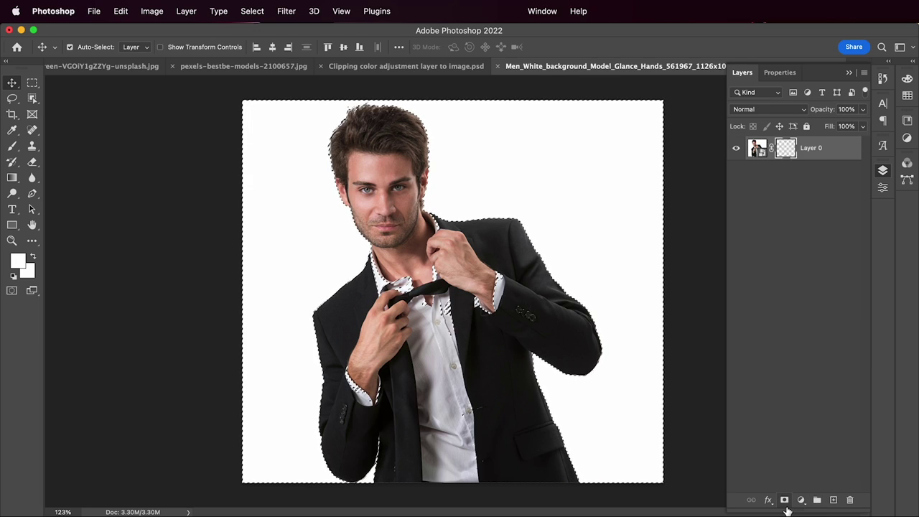
pyautogui.click(783, 499)
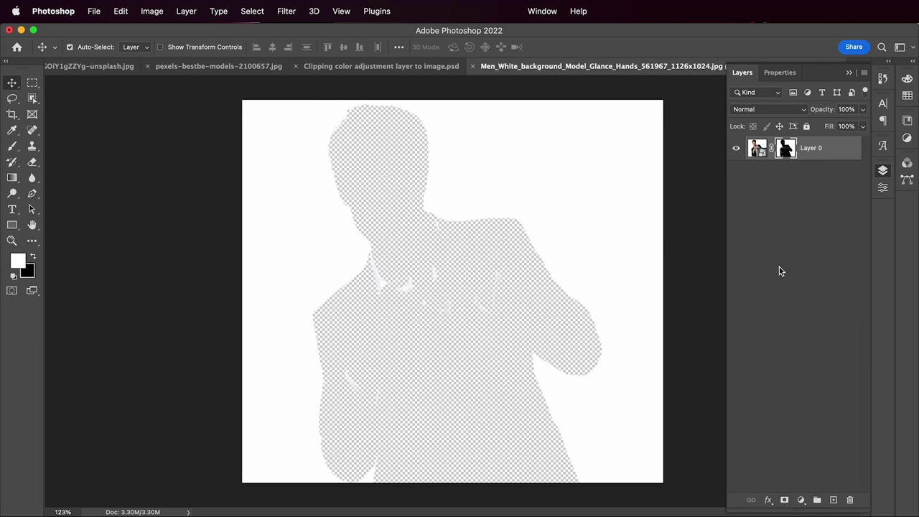
pyautogui.click(782, 192)
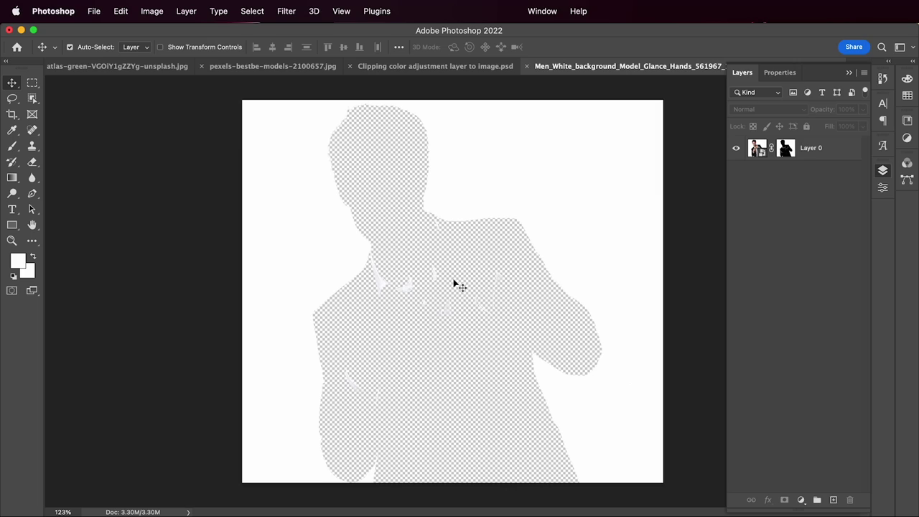
# - Invert Layer 0's mask to keep the man and hide the white backdrop
pyautogui.click(784, 151)
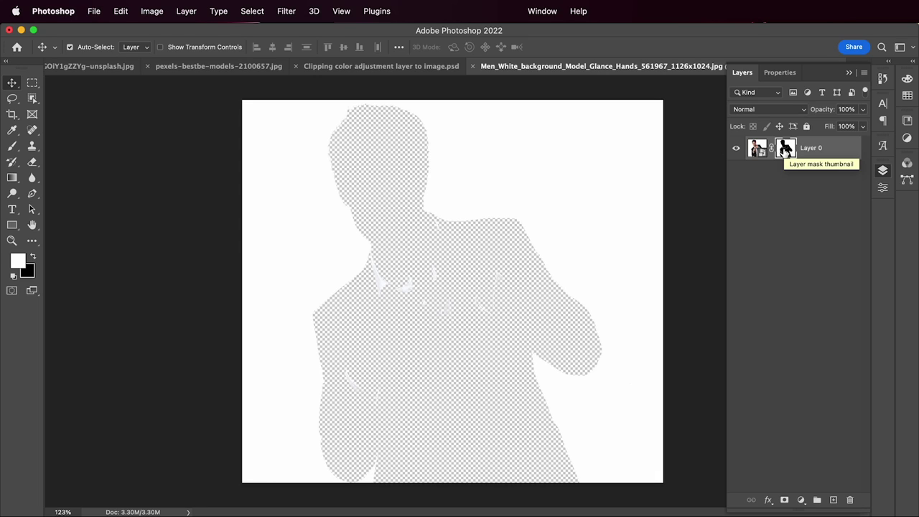
pyautogui.keyDown('alt'); pyautogui.click(784, 151); pyautogui.keyUp('alt')
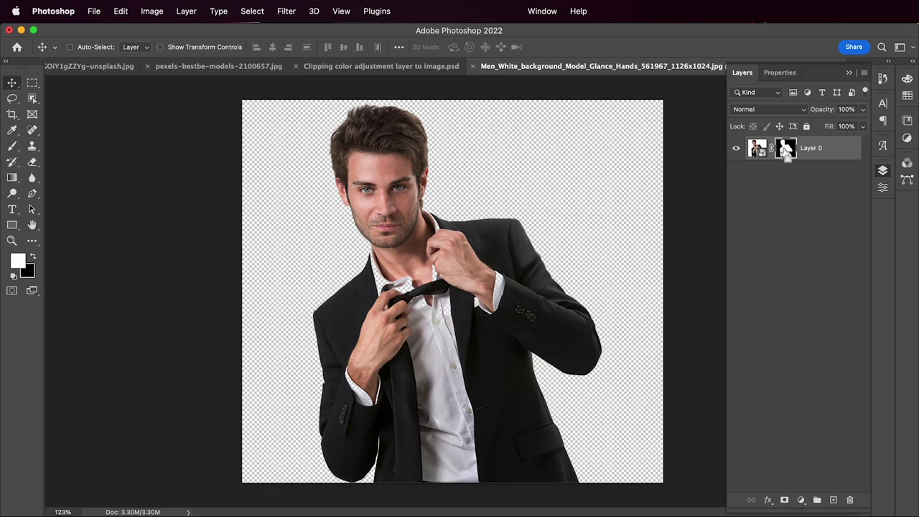
pyautogui.press('super+i')
pyautogui.press('super+i')
pyautogui.scroll(2, 355, 215)
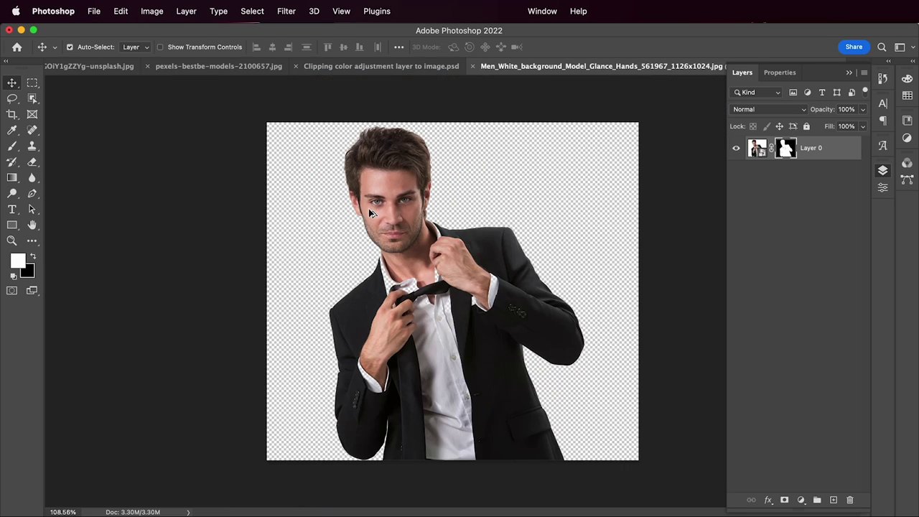
pyautogui.scroll(3, 378, 202)
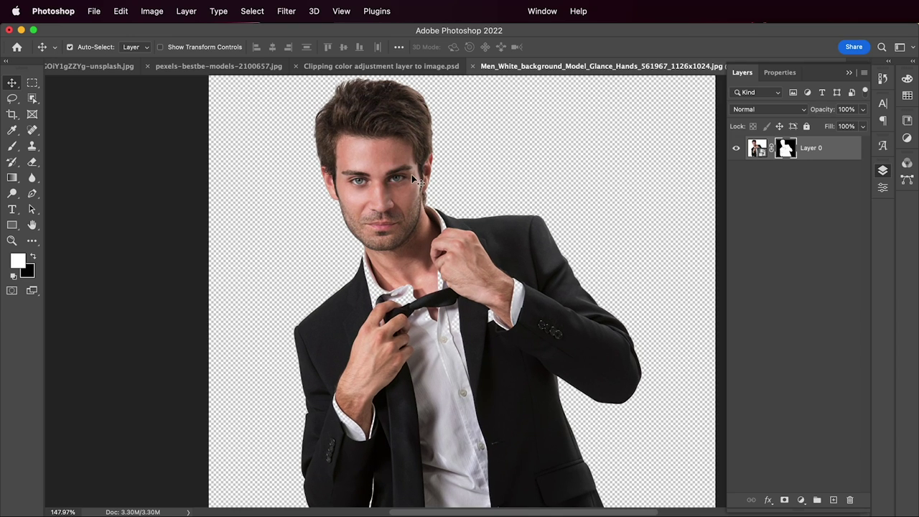
# - Display the layer mask by itself and paint white over the dark patches around the collar, chest and raised cuff
pyautogui.keyDown('alt'); pyautogui.click(786, 153); pyautogui.keyUp('alt')
pyautogui.scroll(5, 430, 257)
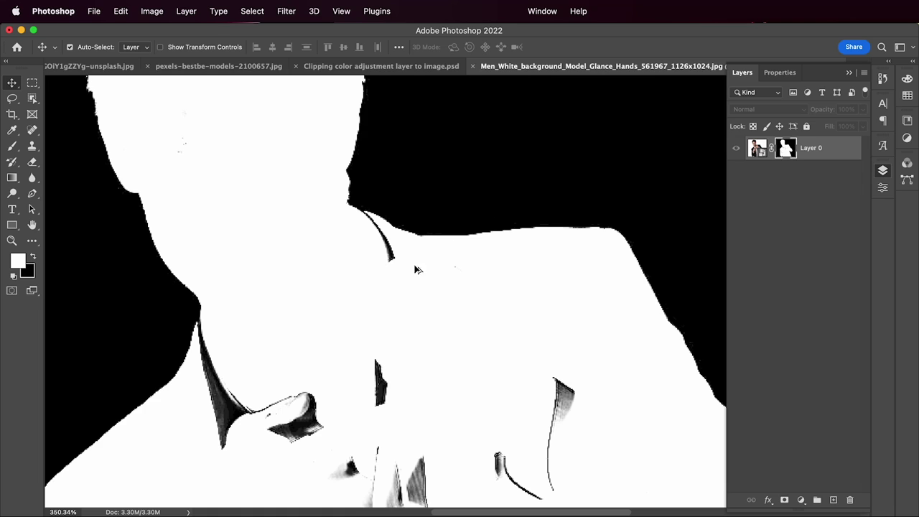
pyautogui.scroll(-4, 364, 301)
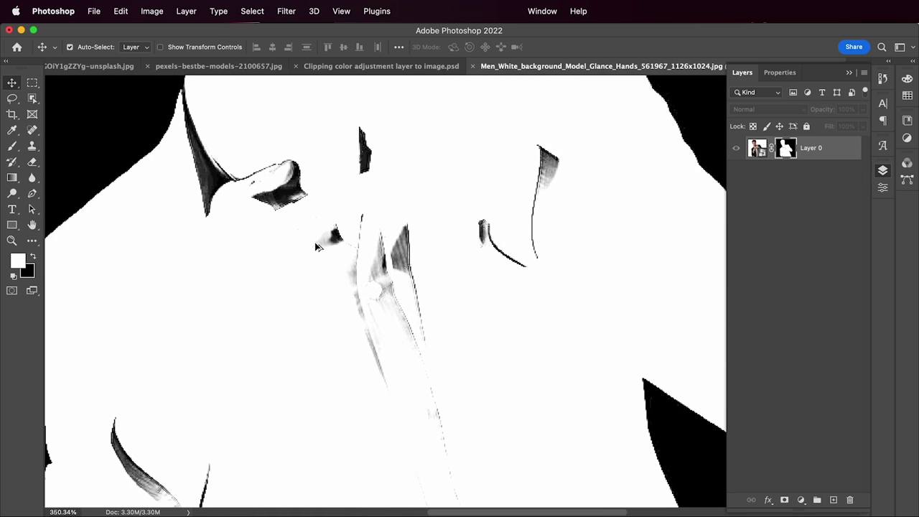
pyautogui.scroll(1, 294, 268)
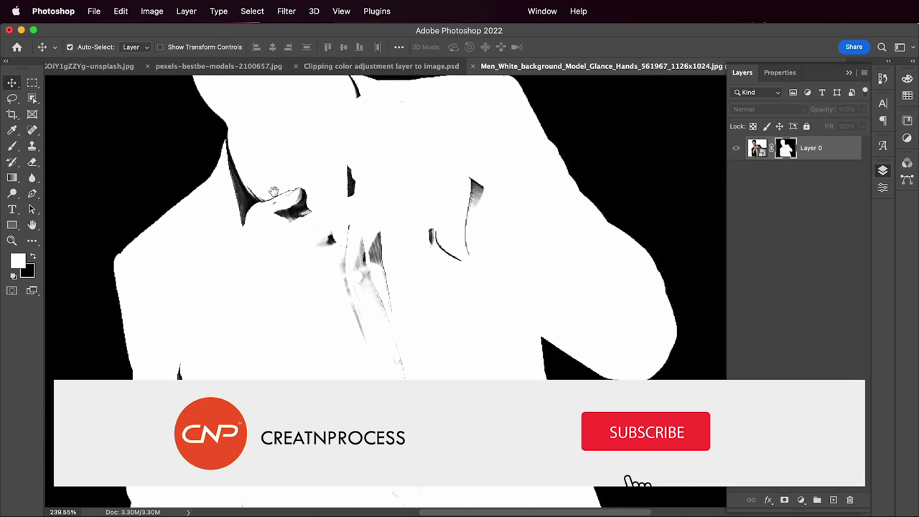
pyautogui.press('b')
pyautogui.moveTo(294, 267)
pyautogui.mouseDown()
pyautogui.moveTo(332, 279)
pyautogui.moveTo(340, 306)
pyautogui.moveTo(385, 292)
pyautogui.moveTo(407, 327)
pyautogui.moveTo(409, 363)
pyautogui.mouseUp()
pyautogui.moveTo(505, 251)
pyautogui.mouseDown()
pyautogui.moveTo(488, 354)
pyautogui.moveTo(476, 309)
pyautogui.moveTo(378, 168)
pyautogui.moveTo(387, 158)
pyautogui.moveTo(278, 294)
pyautogui.moveTo(287, 207)
pyautogui.mouseUp()
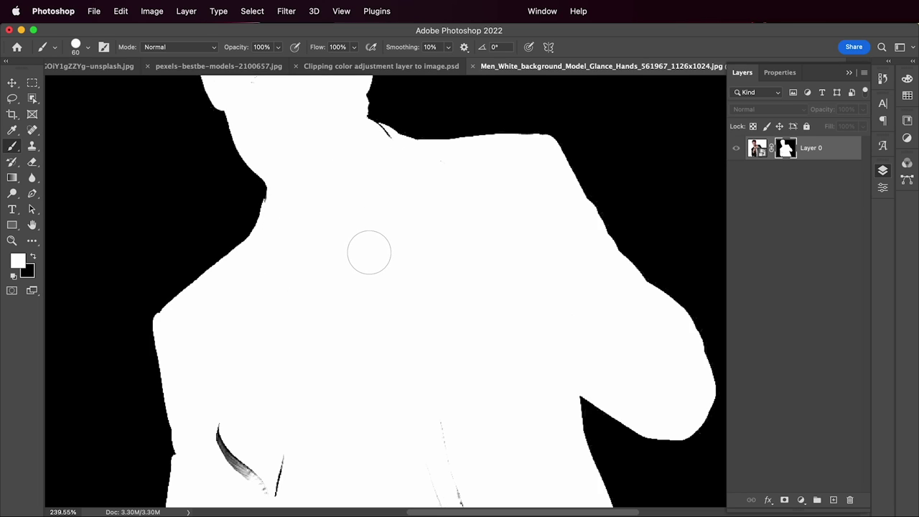
# - Paint a black test patch on the mask in the middle of the man's chest
pyautogui.press('x')
pyautogui.moveTo(356, 254)
pyautogui.mouseDown()
pyautogui.moveTo(331, 371)
pyautogui.moveTo(416, 361)
pyautogui.mouseUp()
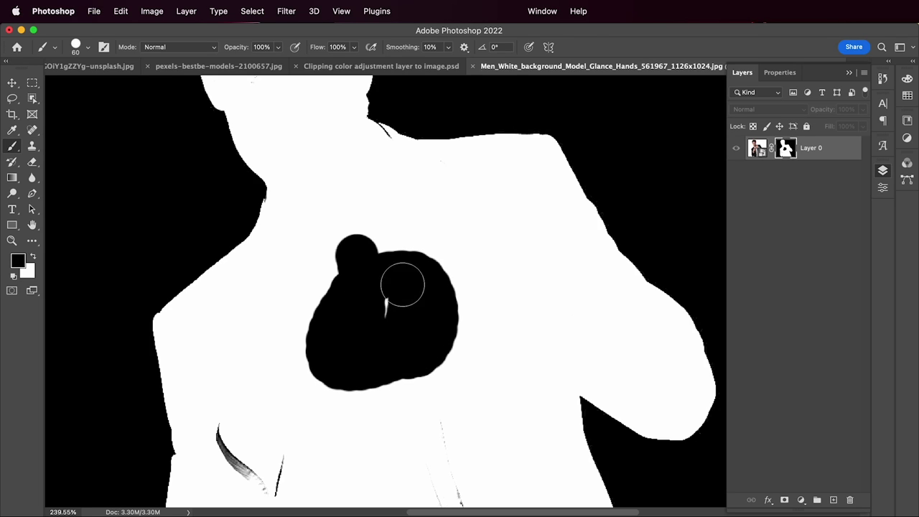
# - Paint white over the black chest patch and the remaining dark marks on the lower cuff and shirt in the mask
pyautogui.press('x')
pyautogui.moveTo(381, 264)
pyautogui.mouseDown()
pyautogui.moveTo(367, 354)
pyautogui.moveTo(381, 396)
pyautogui.moveTo(419, 389)
pyautogui.moveTo(434, 398)
pyautogui.moveTo(431, 410)
pyautogui.moveTo(399, 379)
pyautogui.moveTo(348, 362)
pyautogui.moveTo(336, 321)
pyautogui.moveTo(300, 346)
pyautogui.moveTo(311, 410)
pyautogui.moveTo(356, 397)
pyautogui.moveTo(273, 435)
pyautogui.moveTo(196, 446)
pyautogui.moveTo(242, 475)
pyautogui.moveTo(287, 467)
pyautogui.mouseUp()
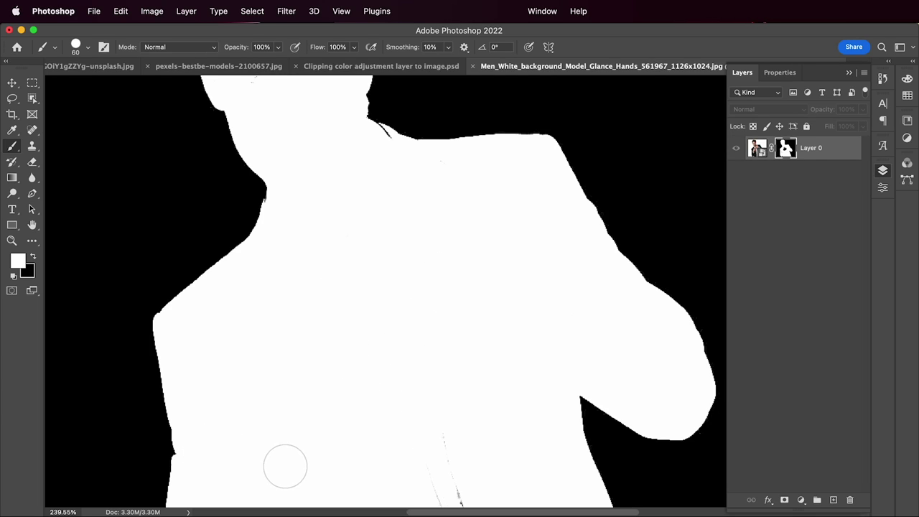
pyautogui.scroll(-2, 323, 459)
pyautogui.moveTo(371, 445); pyautogui.dragTo(366, 318)
pyautogui.moveTo(409, 351); pyautogui.dragTo(409, 367)
pyautogui.moveTo(404, 436); pyautogui.dragTo(435, 427)
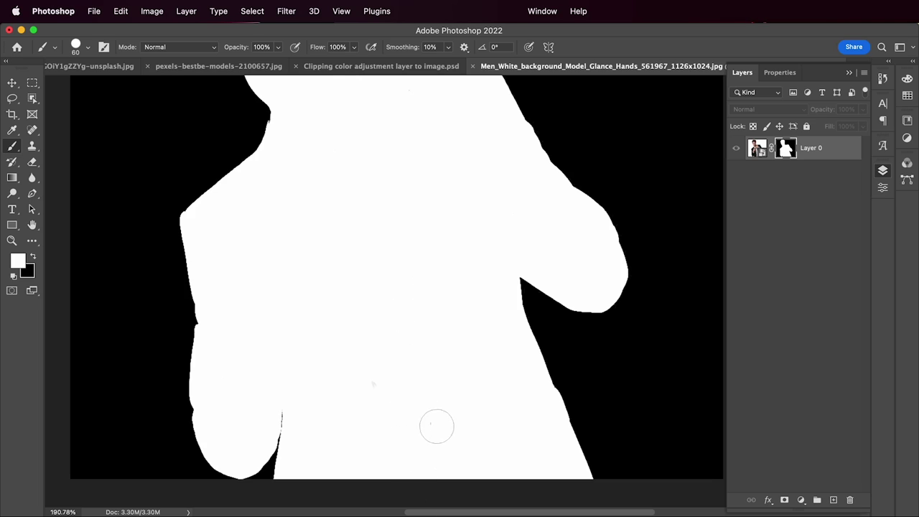
pyautogui.moveTo(402, 202); pyautogui.dragTo(408, 408)
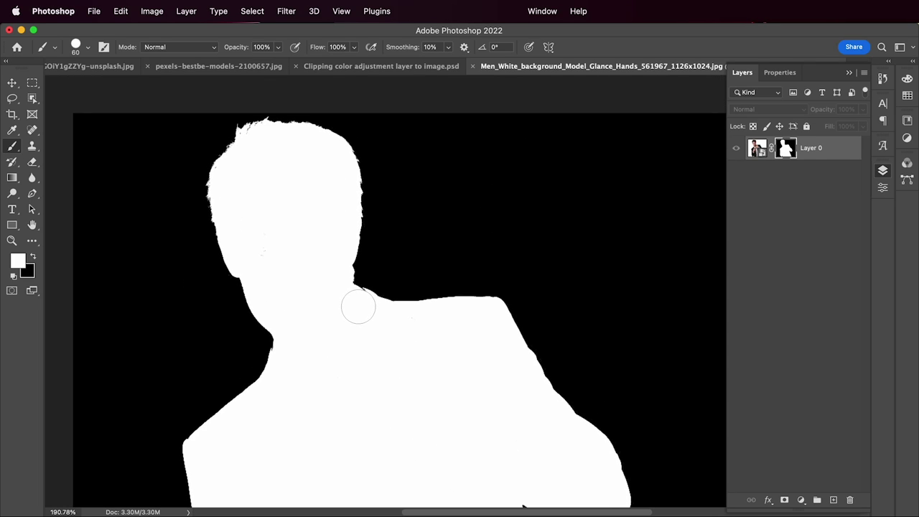
# - Leave the mask view and convert the masked Layer 0 to a smart object
pyautogui.scroll(-2, 308, 341)
pyautogui.click(840, 157)
pyautogui.rightClick(840, 157)
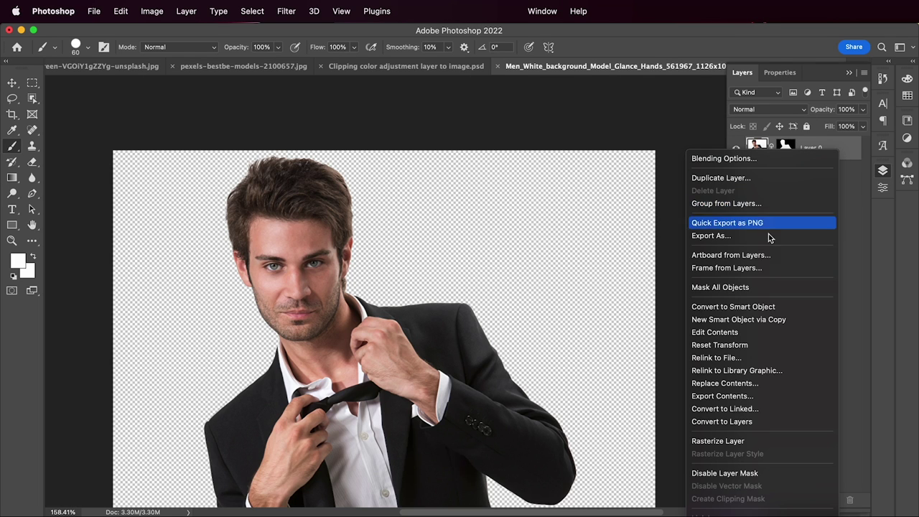
pyautogui.click(741, 308)
# - Move the cut-out man into the Clipping Photo to layer or text.psd document, placing him on Artboard 2
pyautogui.scroll(-3, 631, 316)
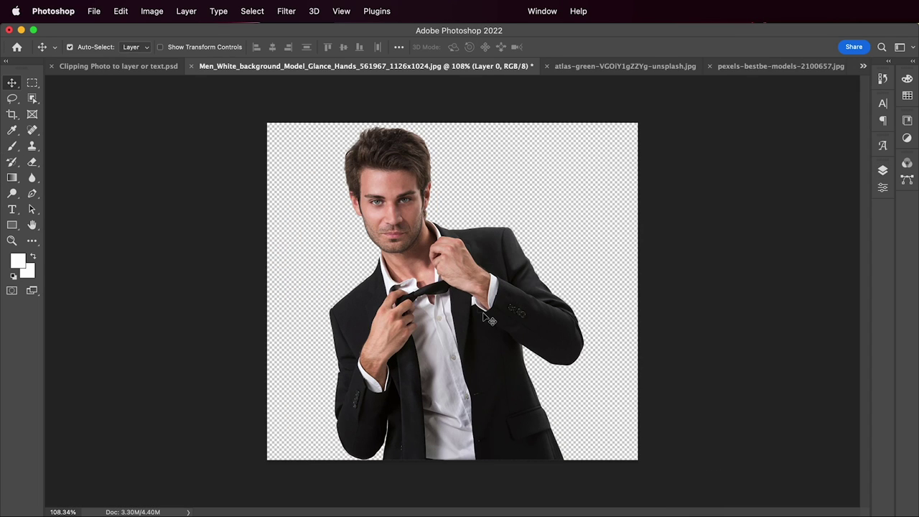
pyautogui.scroll(2, 474, 298)
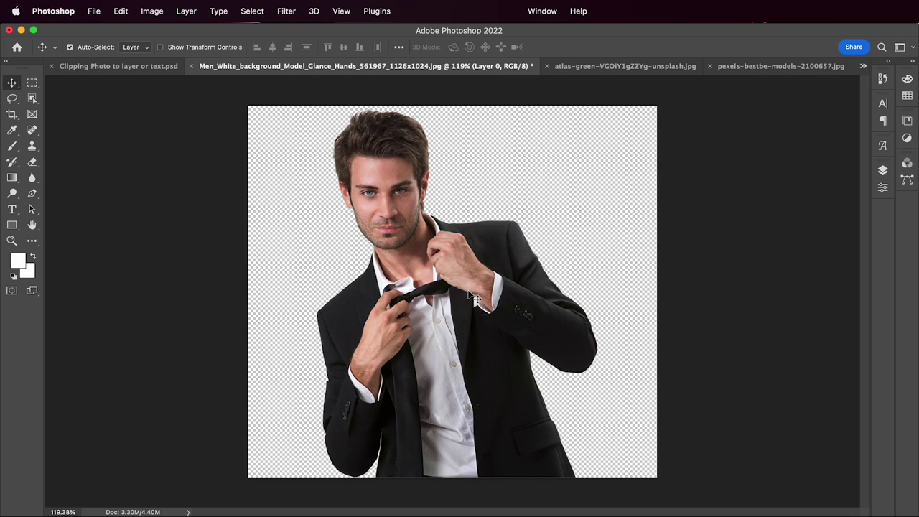
pyautogui.moveTo(402, 256); pyautogui.dragTo(156, 72)
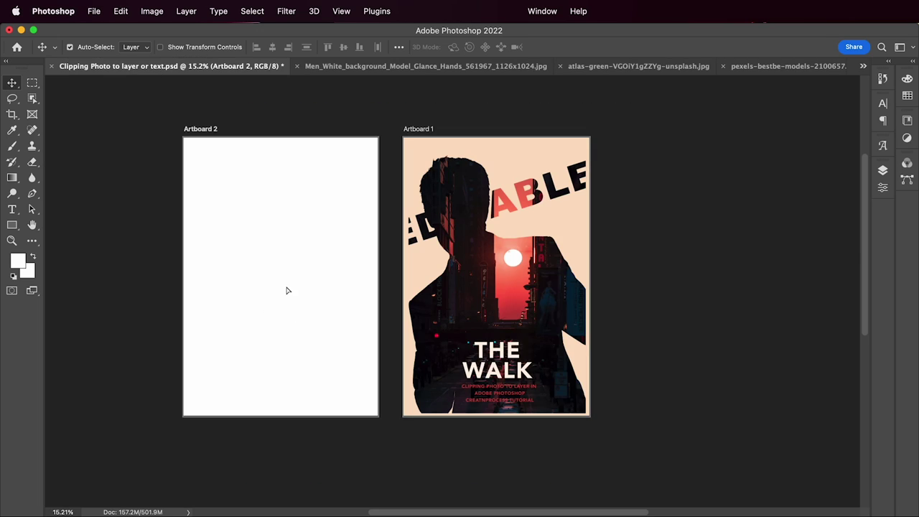
pyautogui.moveTo(287, 293); pyautogui.dragTo(286, 296)
# - Scale the man up to about 2314% and position him to fill Artboard 2's width with his jacket at its lower edge
pyautogui.press('super+t')
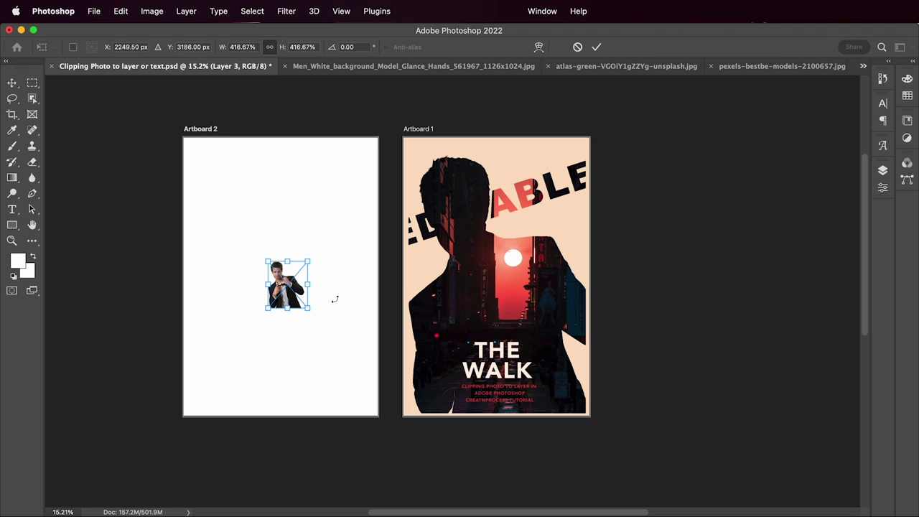
pyautogui.moveTo(314, 265); pyautogui.dragTo(452, 87)
pyautogui.moveTo(353, 228); pyautogui.dragTo(271, 314)
pyautogui.moveTo(368, 176); pyautogui.dragTo(403, 152)
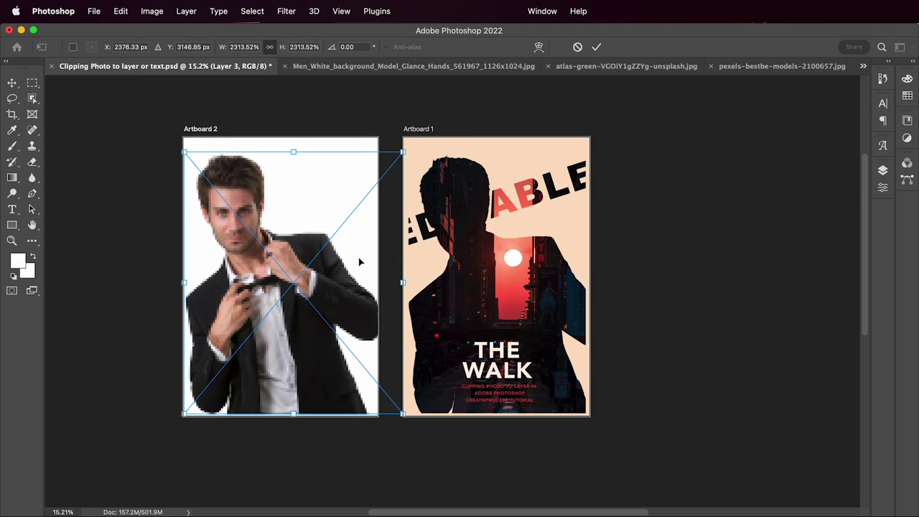
pyautogui.press('Return')
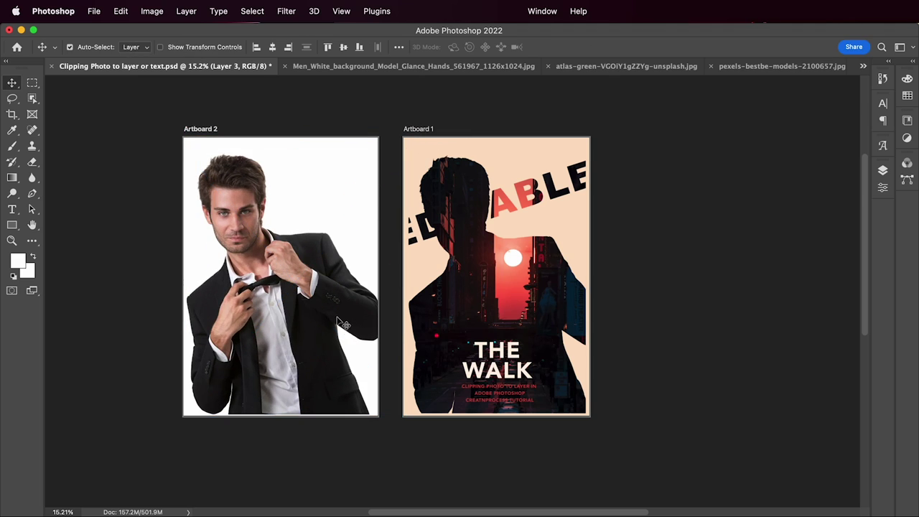
# - Switch to Finder and preview the red city sunset photo in the pics folder
pyautogui.scroll(2, 316, 316)
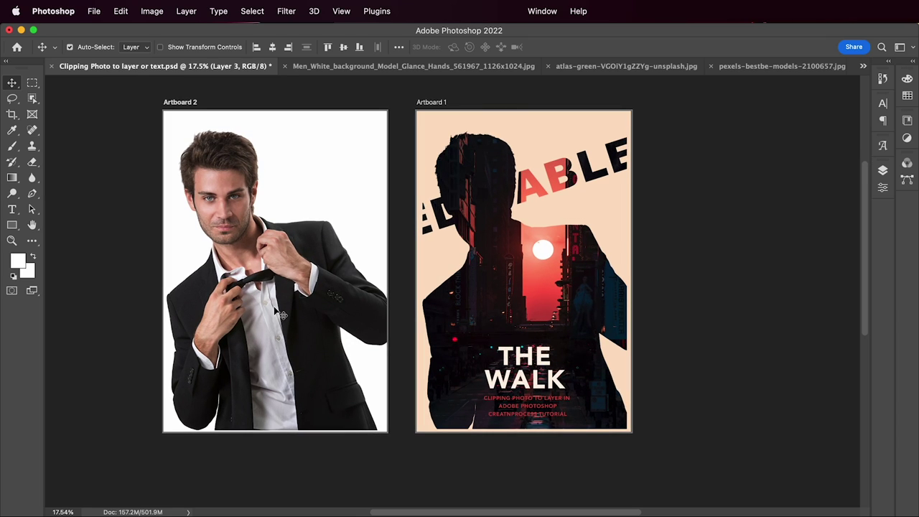
pyautogui.press('super+Tab')
pyautogui.click(513, 313)
pyautogui.click(438, 199)
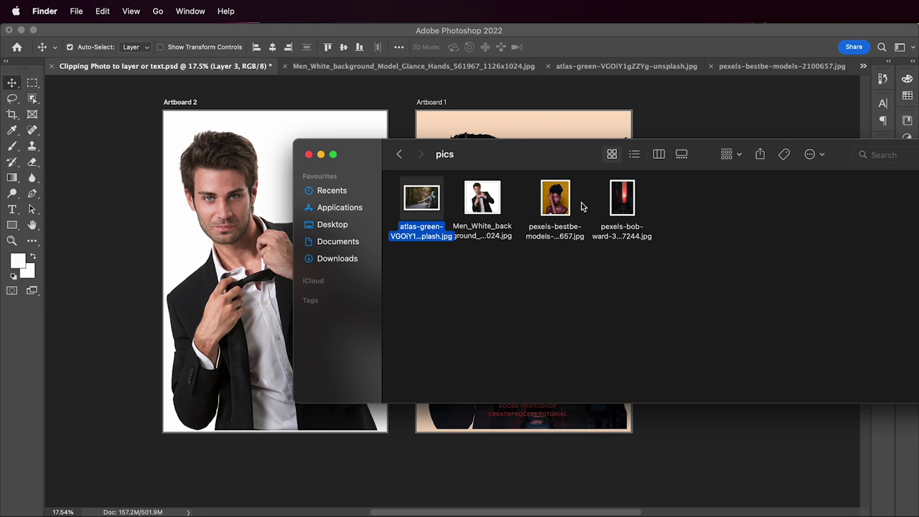
pyautogui.click(622, 198)
pyautogui.press('space')
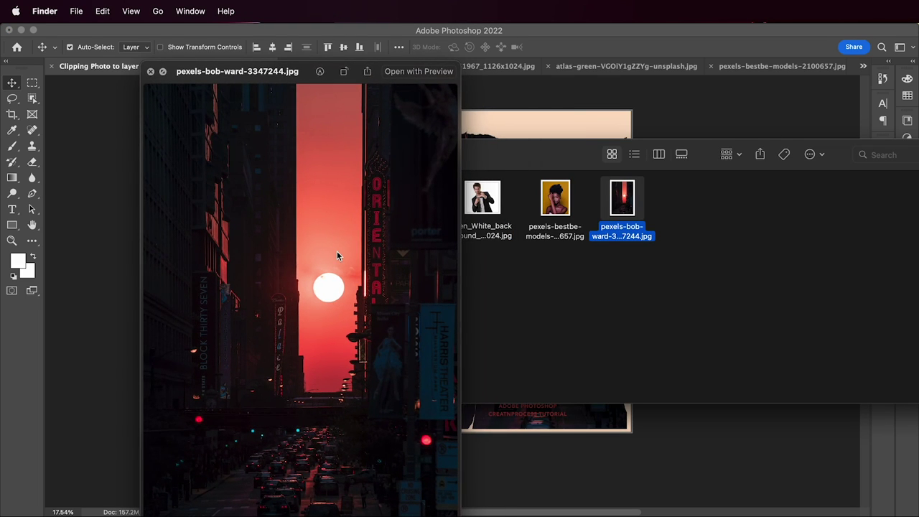
# - Close the preview and place the red city sunset photo on Artboard 2, on top of the man
pyautogui.press('space')
pyautogui.moveTo(626, 204); pyautogui.dragTo(206, 264)
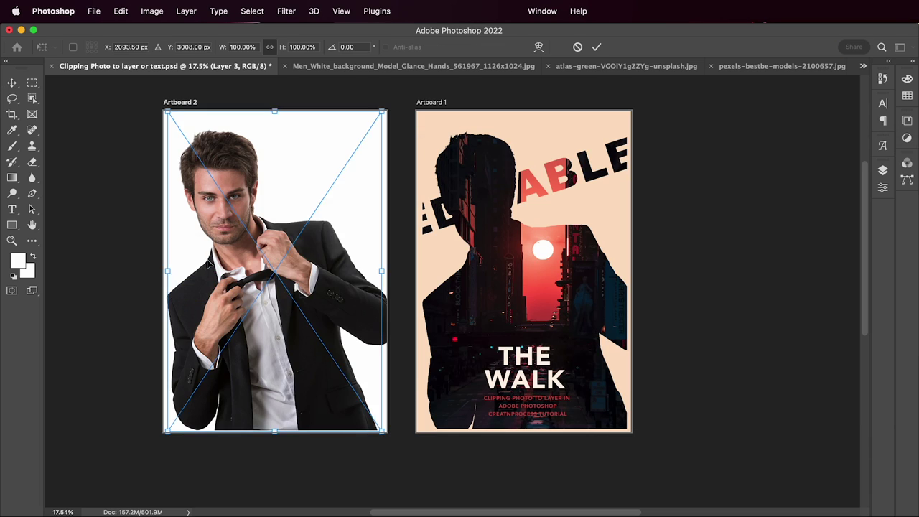
pyautogui.press('Return')
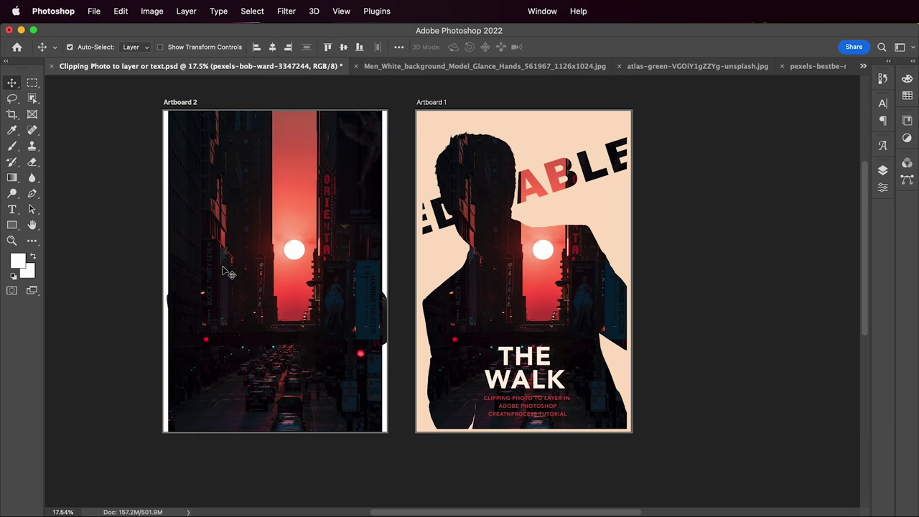
# - Clip the city sunset photo to the man's layer, Layer 3, and inspect the resulting silhouette
pyautogui.click(883, 170)
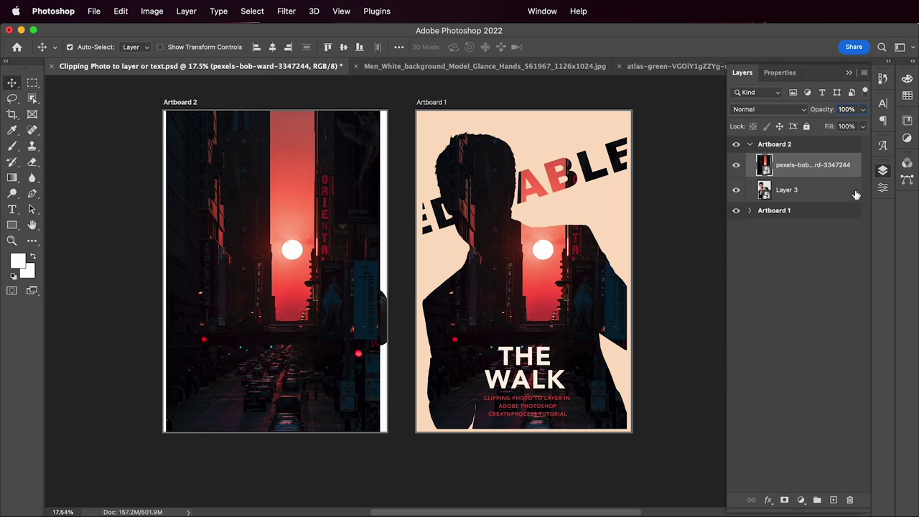
pyautogui.keyDown('alt'); pyautogui.click(766, 178); pyautogui.keyUp('alt')
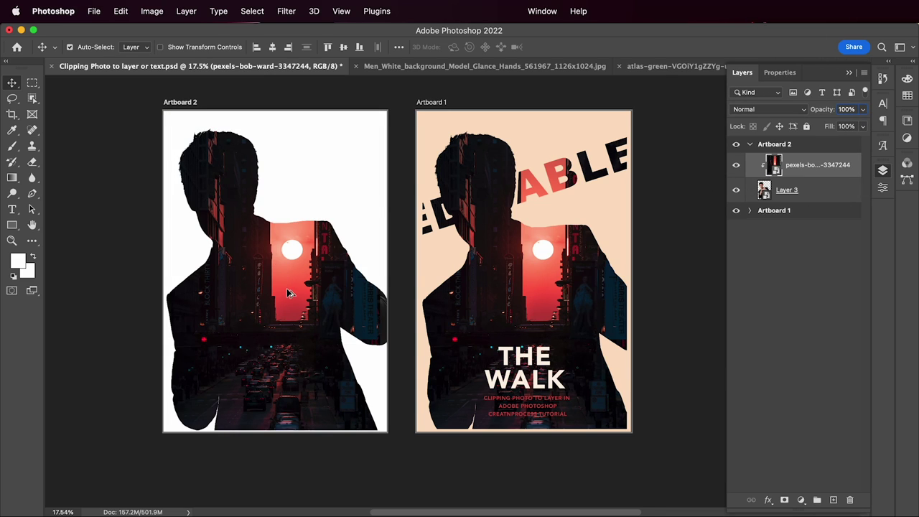
pyautogui.scroll(-2, 287, 291)
pyautogui.scroll(10, 288, 293)
pyautogui.scroll(-6, 287, 293)
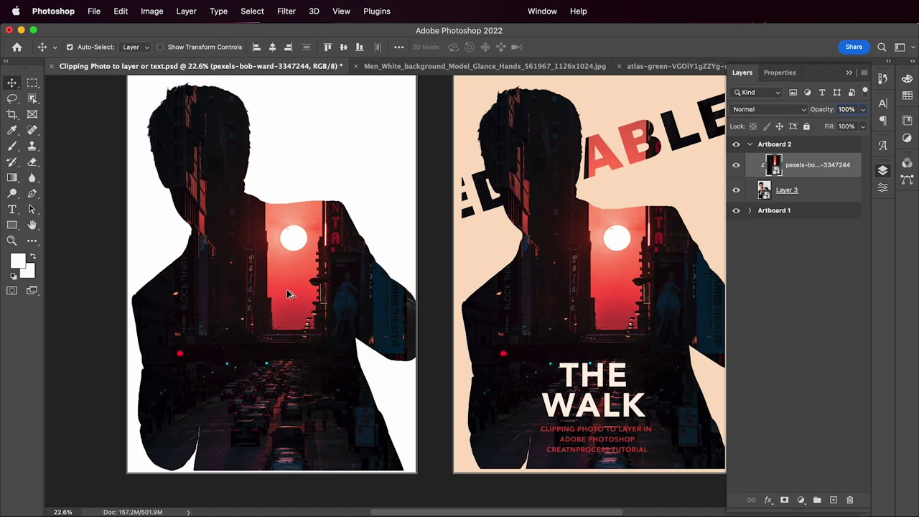
pyautogui.scroll(3, 241, 230)
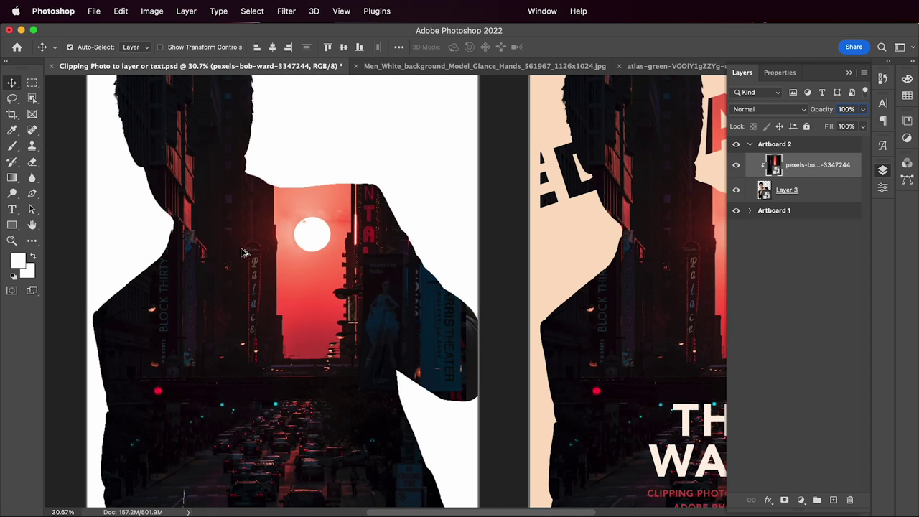
pyautogui.scroll(-5, 240, 230)
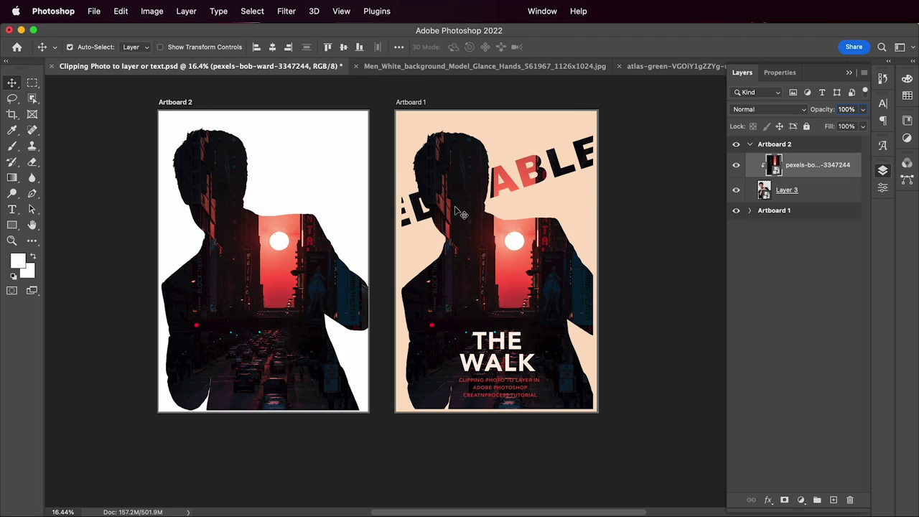
# - Add the text EDITABLE in Arial Black beside the man's head on Artboard 2 and enlarge it
pyautogui.press('t')
pyautogui.click(289, 167)
pyautogui.press('BackSpace')
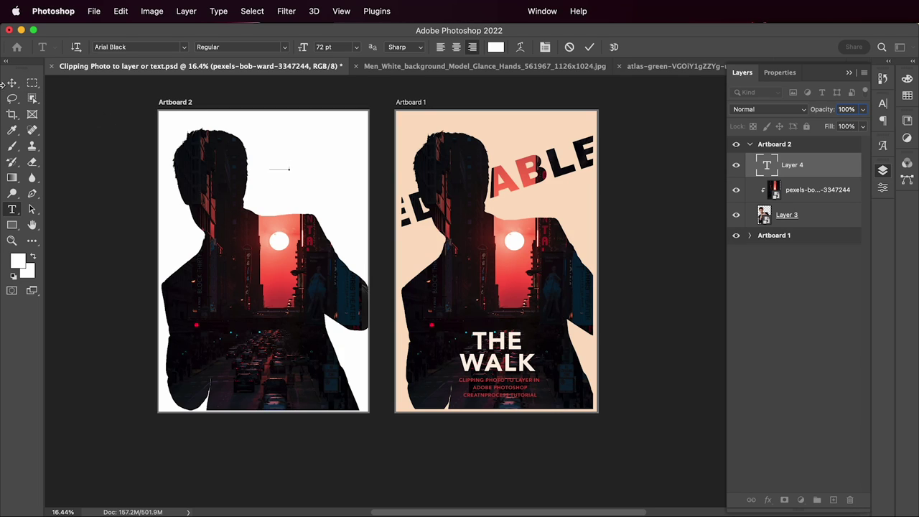
pyautogui.press('Escape')
pyautogui.press('v')
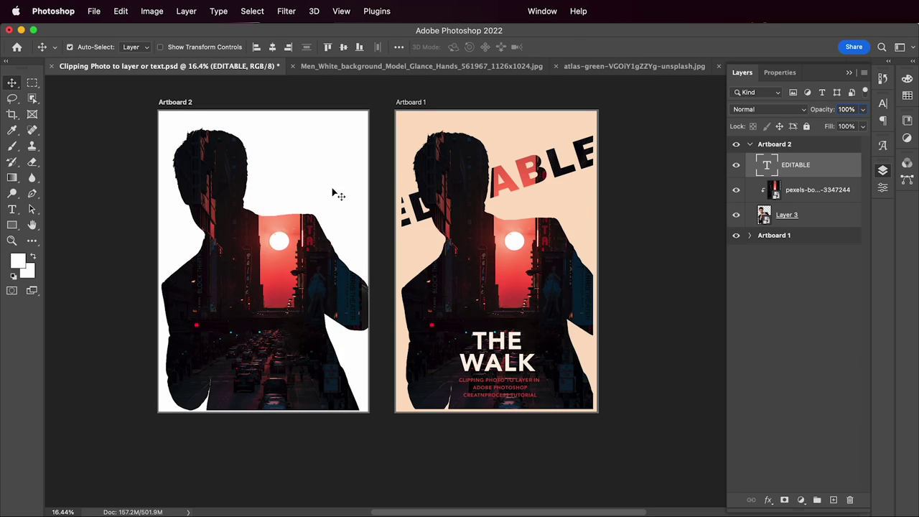
pyautogui.press('super+t')
pyautogui.moveTo(326, 194); pyautogui.dragTo(466, 208)
pyautogui.press('Return')
# - Recolour the EDITABLE text to black by sampling a dark area of the silhouette
pyautogui.press('t')
pyautogui.click(506, 47)
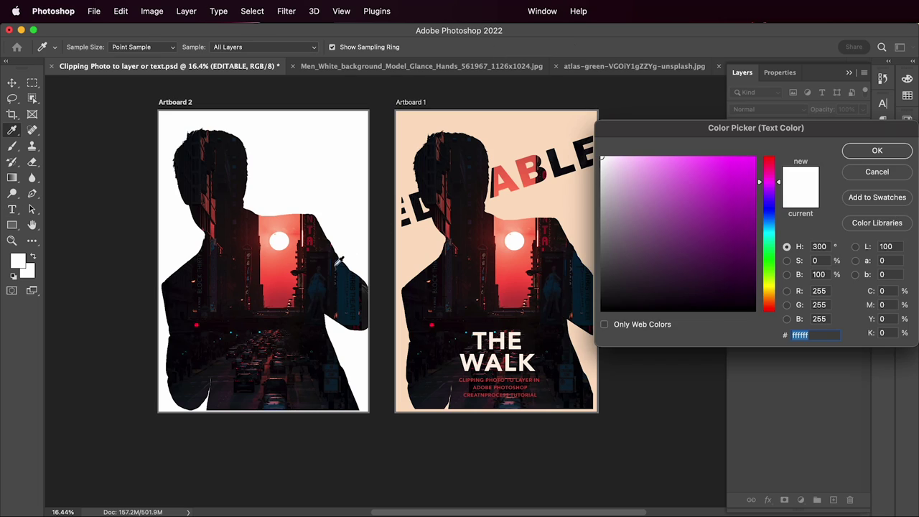
pyautogui.click(294, 274)
pyautogui.click(323, 301)
pyautogui.click(877, 150)
# - Rotate the EDITABLE text so it rises diagonally across the man's head and spans Artboard 2's width
pyautogui.hotkey('ctrl', 't')
pyautogui.moveTo(358, 179); pyautogui.dragTo(368, 141)
pyautogui.moveTo(314, 168); pyautogui.dragTo(314, 186)
pyautogui.press('Return')
pyautogui.scroll(1, 284, 195)
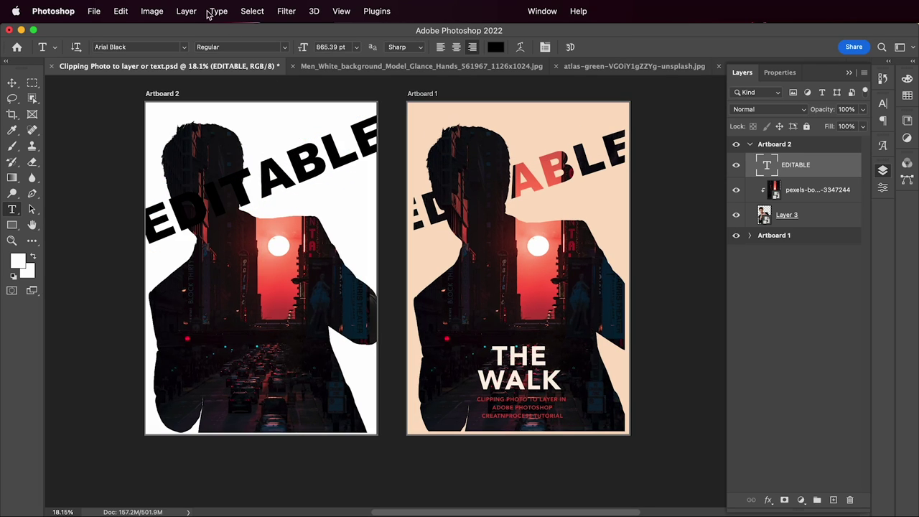
pyautogui.moveTo(118, 45); pyautogui.dragTo(102, 45)
pyautogui.click(12, 83)
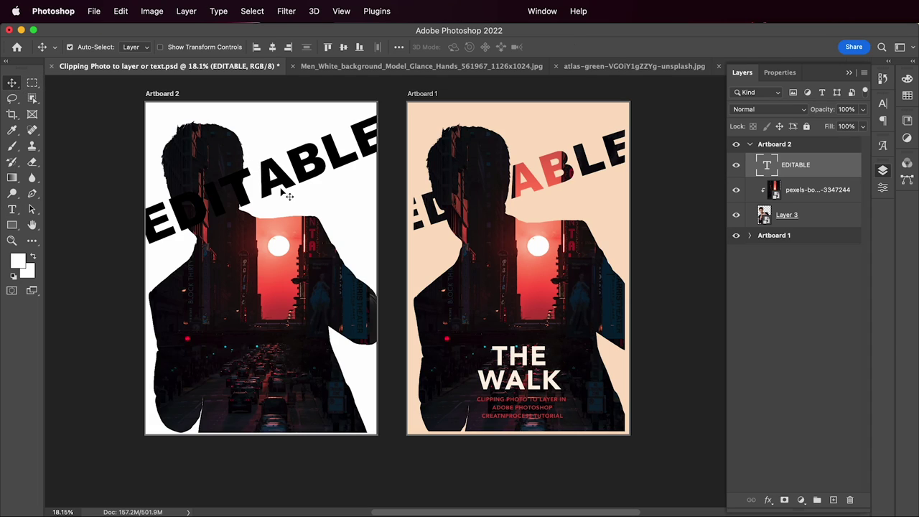
# - Duplicate the city sunset layer above the EDITABLE text and clip the copy to the text
pyautogui.click(796, 190)
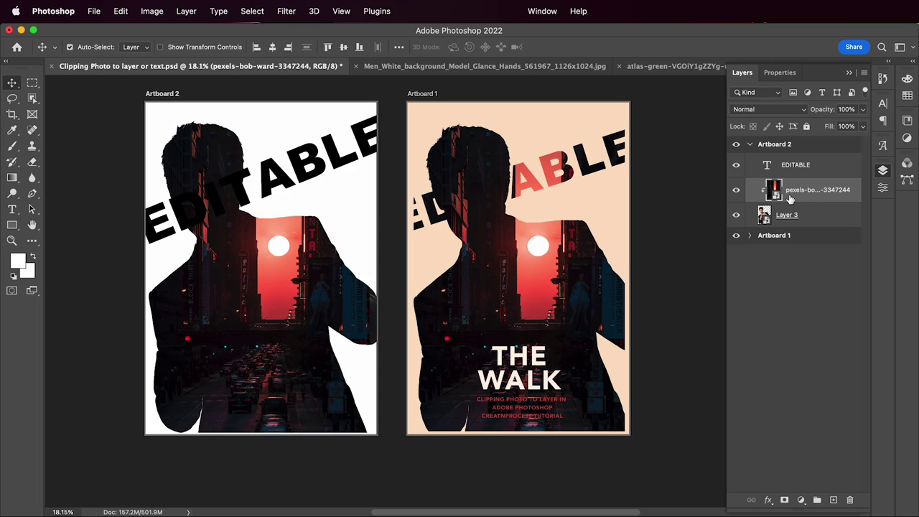
pyautogui.moveTo(824, 199); pyautogui.dragTo(777, 168)
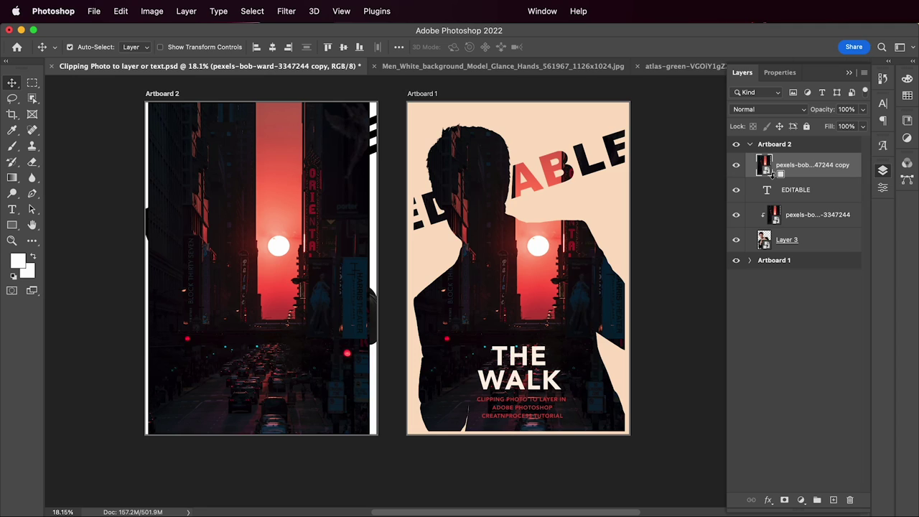
pyautogui.keyDown('alt'); pyautogui.click(771, 173); pyautogui.keyUp('alt')
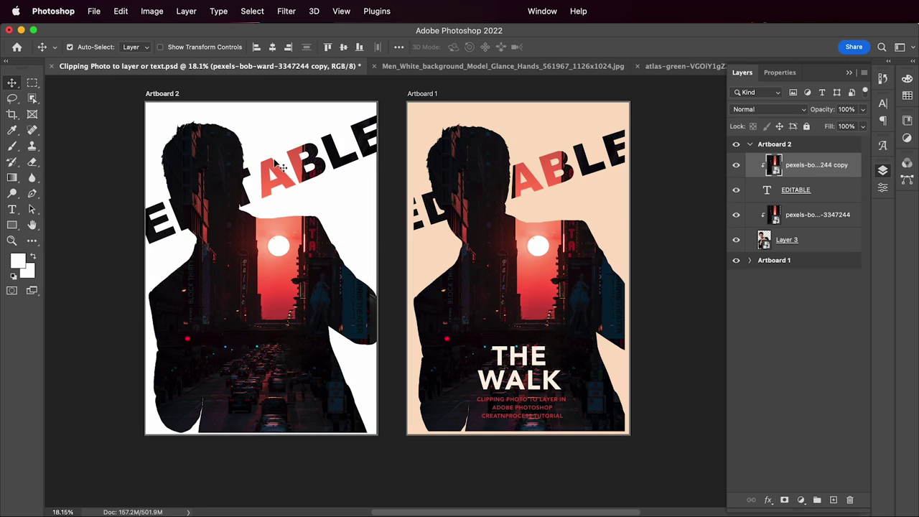
pyautogui.scroll(2, 285, 184)
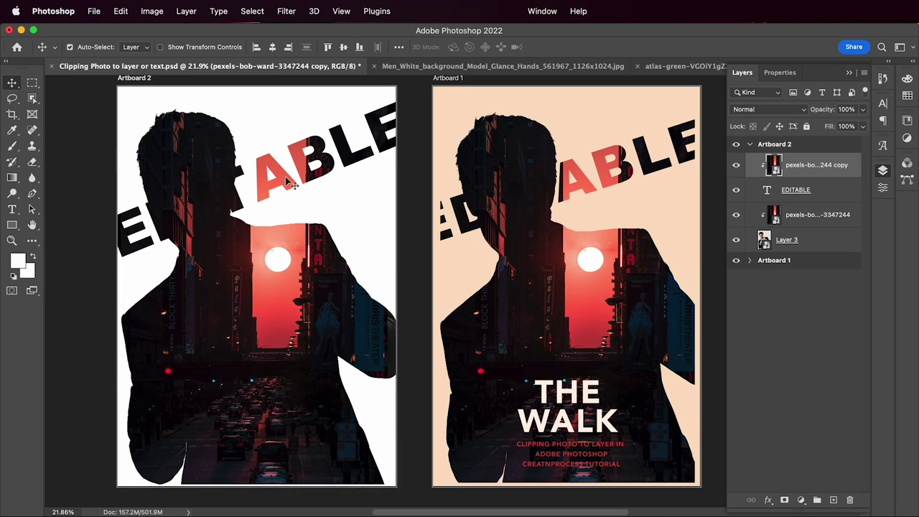
pyautogui.scroll(-2, 277, 277)
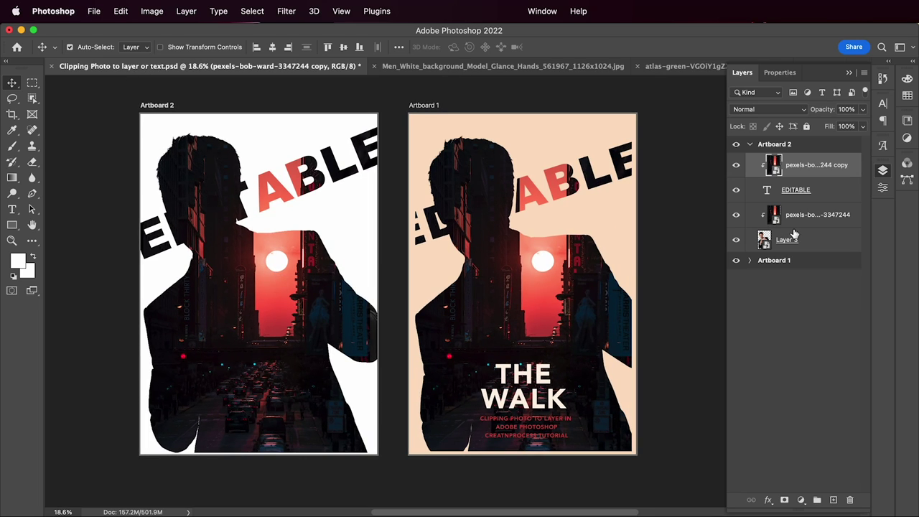
# - Nudge the man in Layer 3 slightly right and down beneath the clipped city photo
pyautogui.click(342, 298)
pyautogui.moveTo(270, 310)
pyautogui.mouseDown()
pyautogui.moveTo(259, 305)
pyautogui.moveTo(272, 313)
pyautogui.mouseUp()
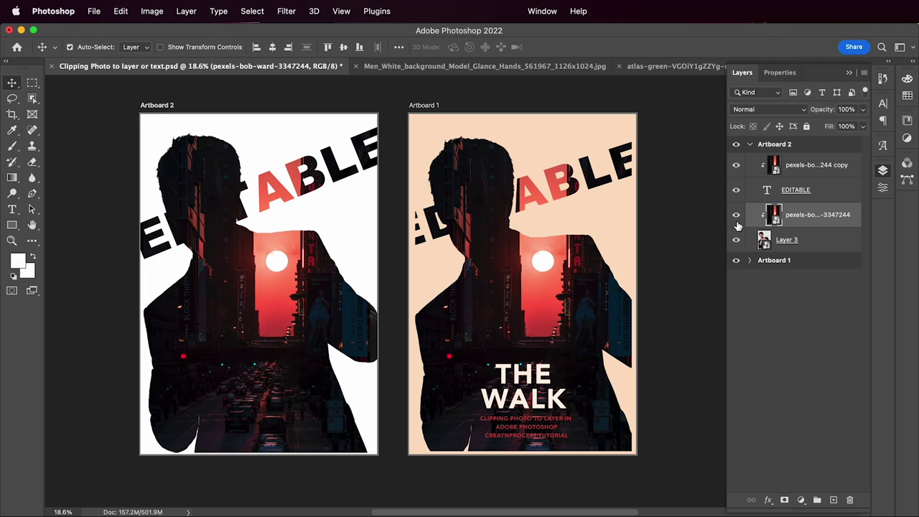
pyautogui.click(764, 246)
pyautogui.hotkey('ctrl', 't')
pyautogui.moveTo(278, 280)
pyautogui.mouseDown()
pyautogui.moveTo(275, 256)
pyautogui.moveTo(273, 286)
pyautogui.moveTo(279, 233)
pyautogui.moveTo(281, 281)
pyautogui.mouseUp()
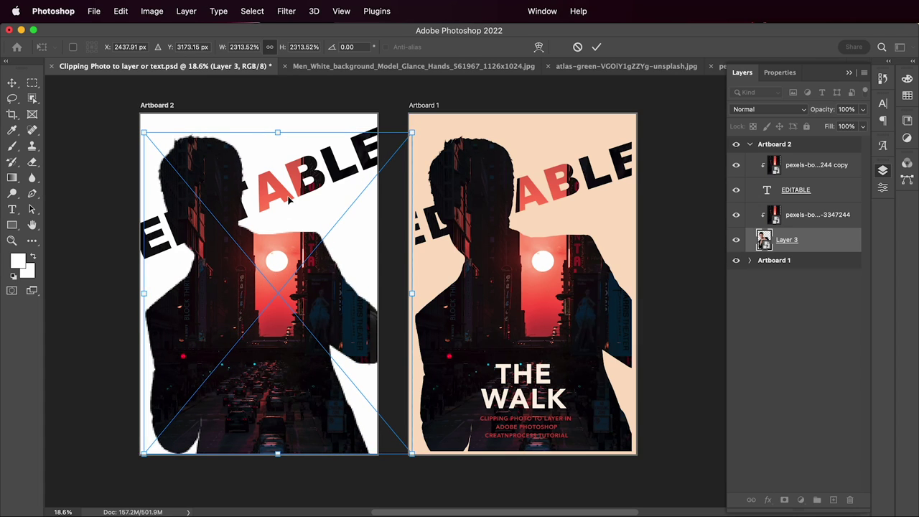
pyautogui.press('Return')
# - Undo the accidental shift of the copied city photo and move the EDITABLE text slightly up and left
pyautogui.moveTo(290, 198)
pyautogui.mouseDown()
pyautogui.moveTo(294, 172)
pyautogui.moveTo(294, 188)
pyautogui.mouseUp()
pyautogui.press('super+z')
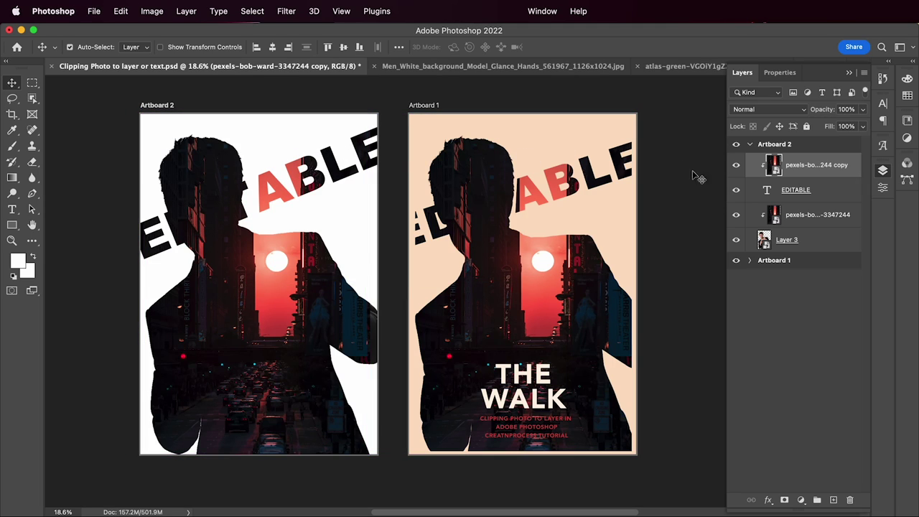
pyautogui.click(770, 195)
pyautogui.press('super+t')
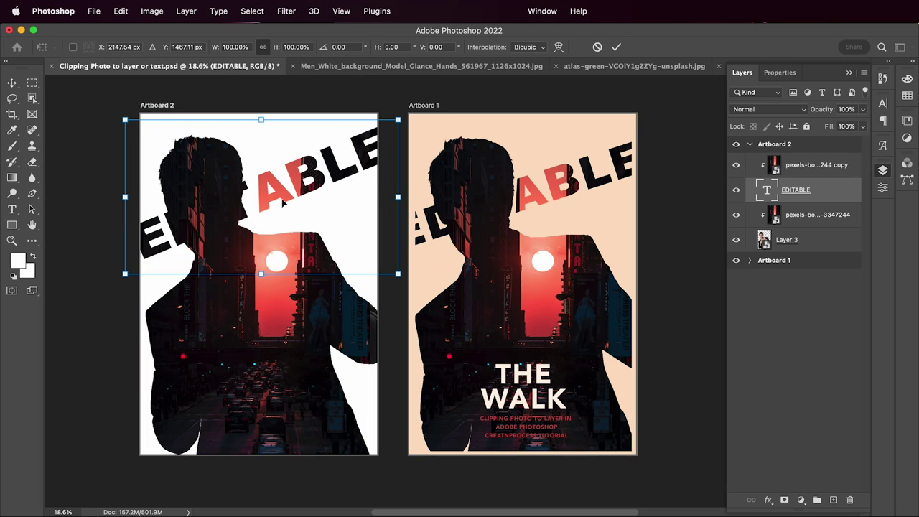
pyautogui.moveTo(276, 210)
pyautogui.mouseDown()
pyautogui.moveTo(267, 180)
pyautogui.moveTo(270, 207)
pyautogui.mouseUp()
pyautogui.press('Return')
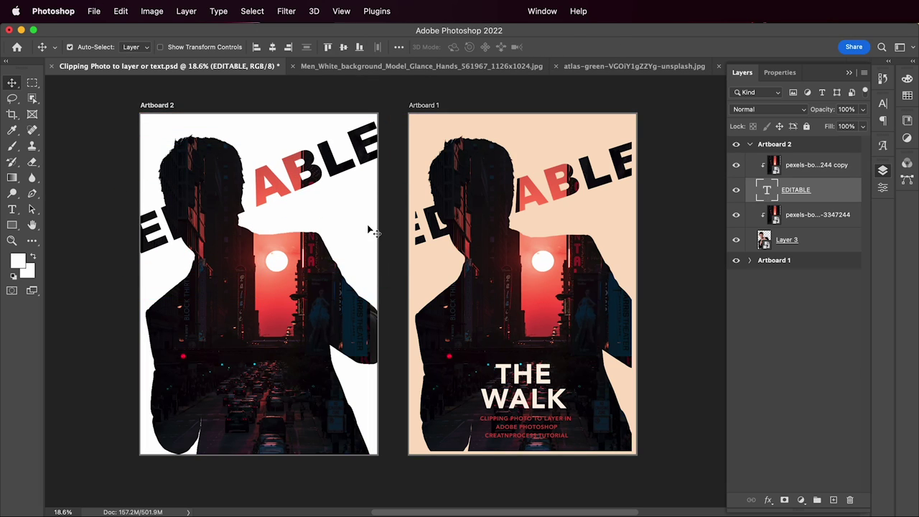
# - Create a new layer beneath Layer 3 on Artboard 2 and fill it with white
pyautogui.hotkey('alt', ']')
pyautogui.click(788, 241)
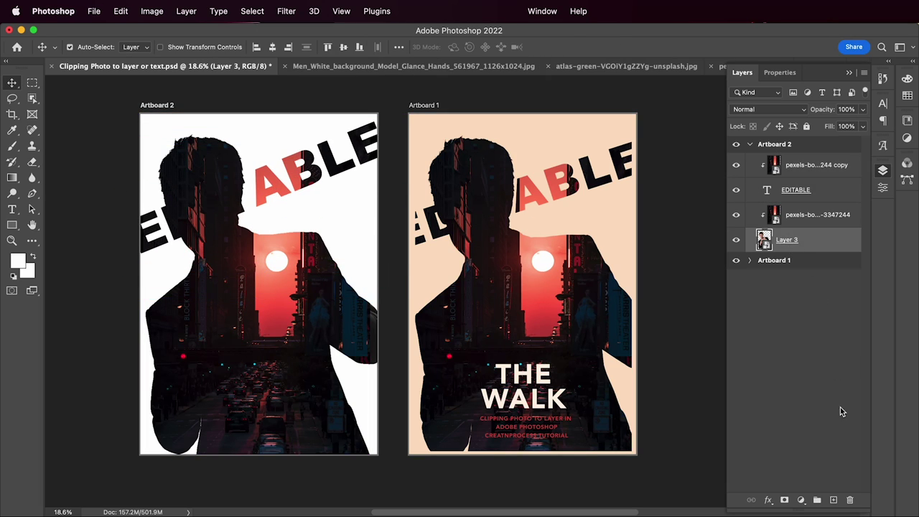
pyautogui.click(832, 499)
pyautogui.moveTo(810, 247); pyautogui.dragTo(811, 274)
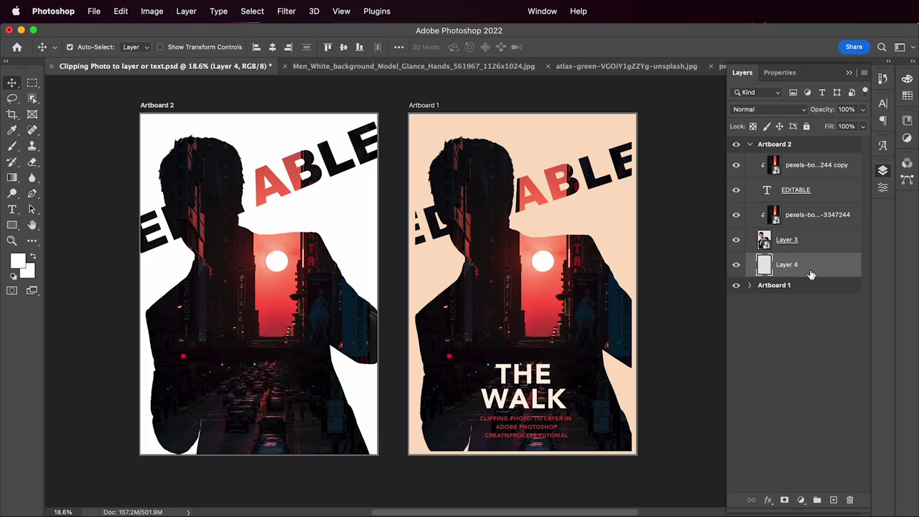
pyautogui.hotkey('alt', 'BackSpace')
# - Apply a Color Overlay in pale pink ffddd1 to the white background layer, Layer 4
pyautogui.doubleClick(809, 275)
pyautogui.click(482, 253)
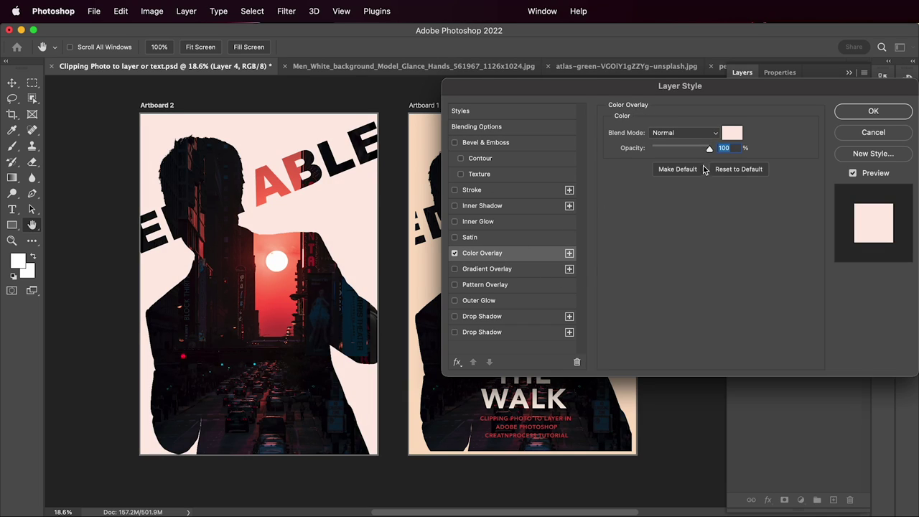
pyautogui.click(730, 135)
pyautogui.click(300, 257)
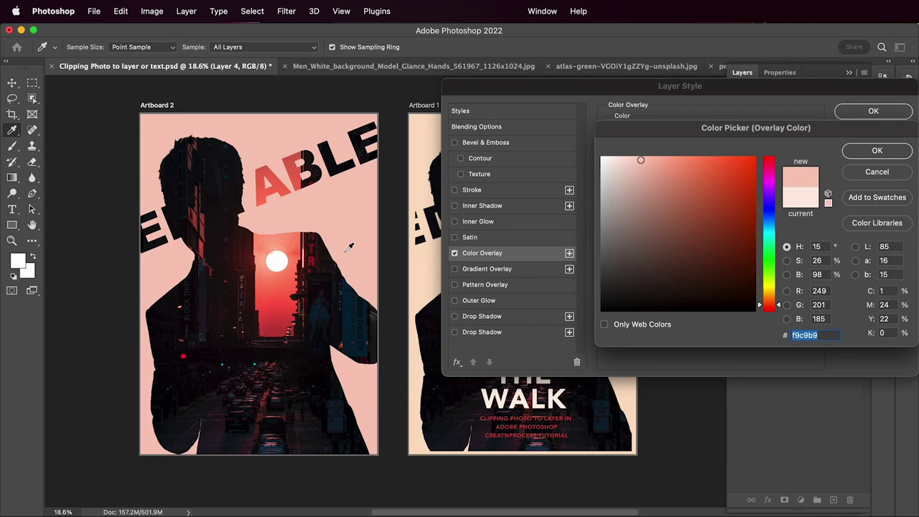
pyautogui.click(291, 237)
pyautogui.click(358, 216)
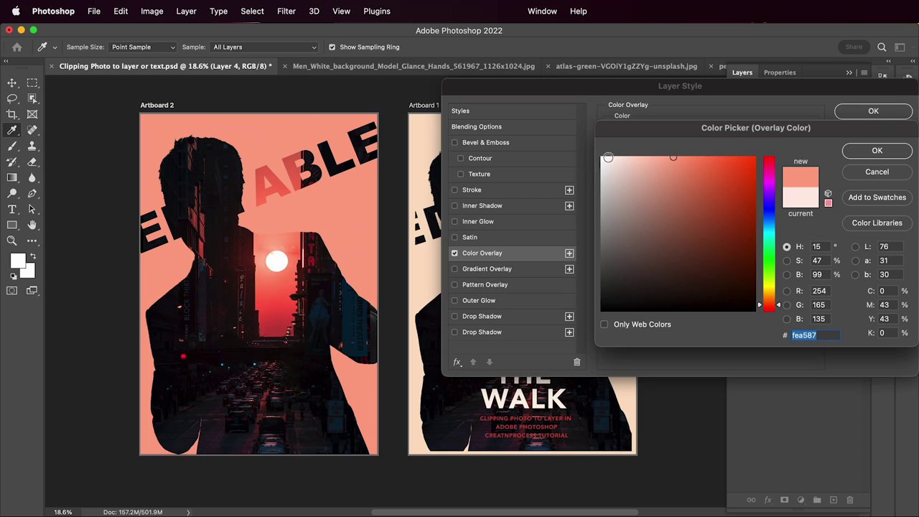
pyautogui.click(628, 156)
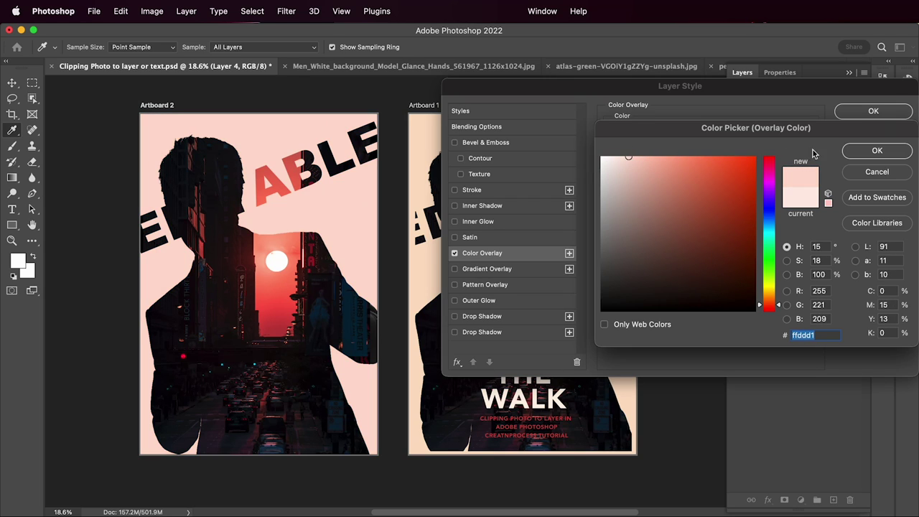
pyautogui.click(877, 150)
pyautogui.click(873, 111)
# - Bring Artboard 1's THE WALK title and its red subtitle over to the lower part of Artboard 2
pyautogui.scroll(-3, 359, 273)
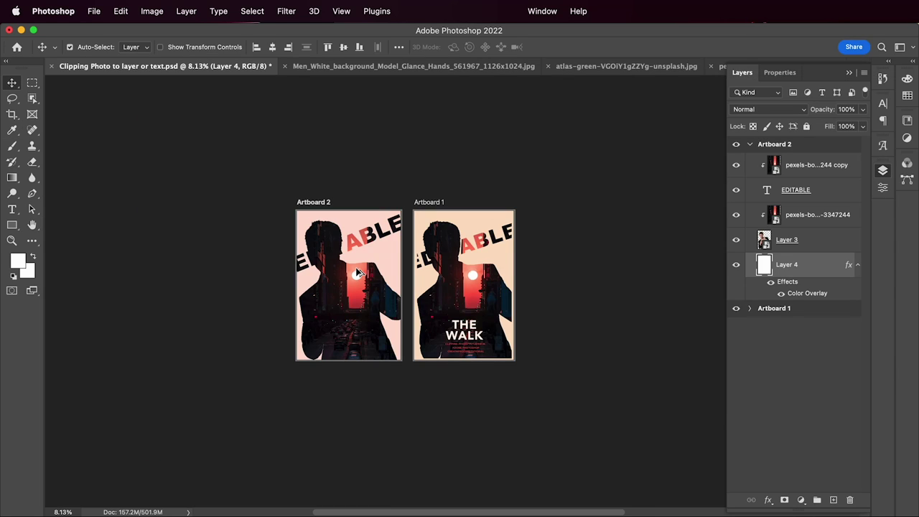
pyautogui.scroll(3, 358, 272)
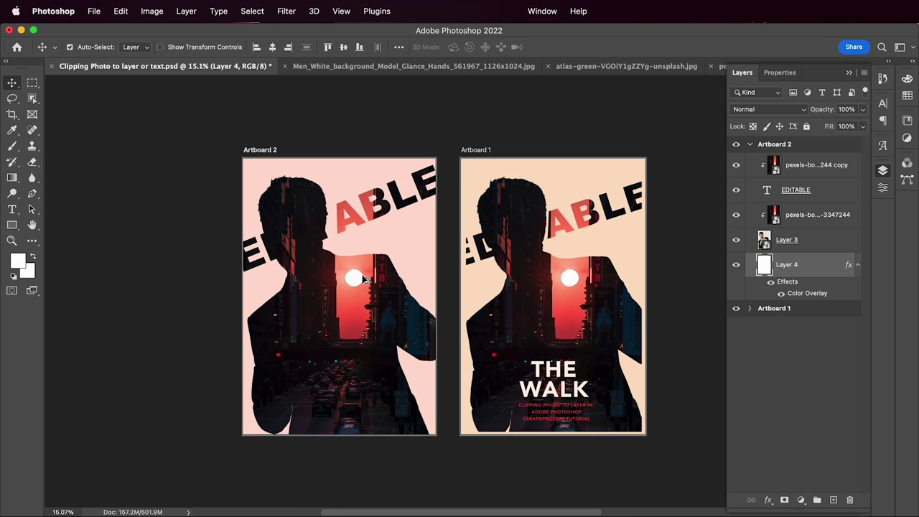
pyautogui.scroll(1, 363, 280)
pyautogui.moveTo(546, 381); pyautogui.dragTo(496, 344)
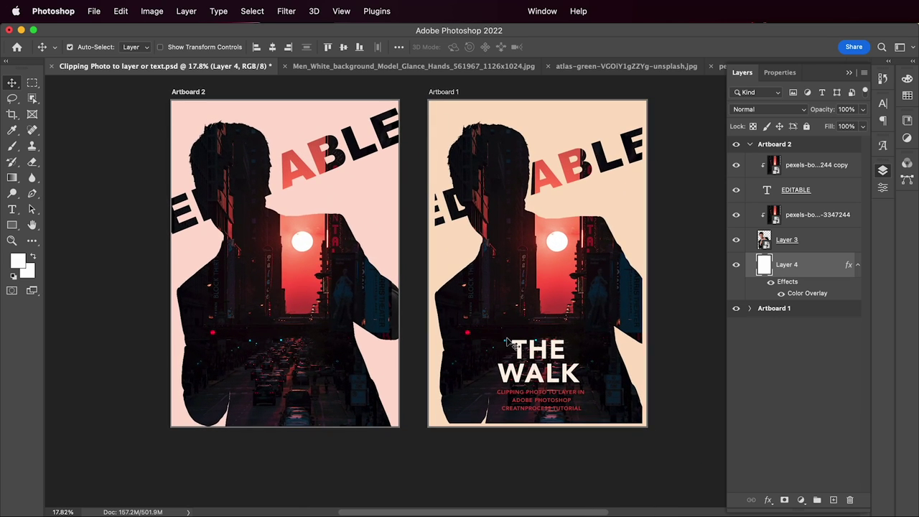
pyautogui.click(522, 351)
pyautogui.click(535, 363)
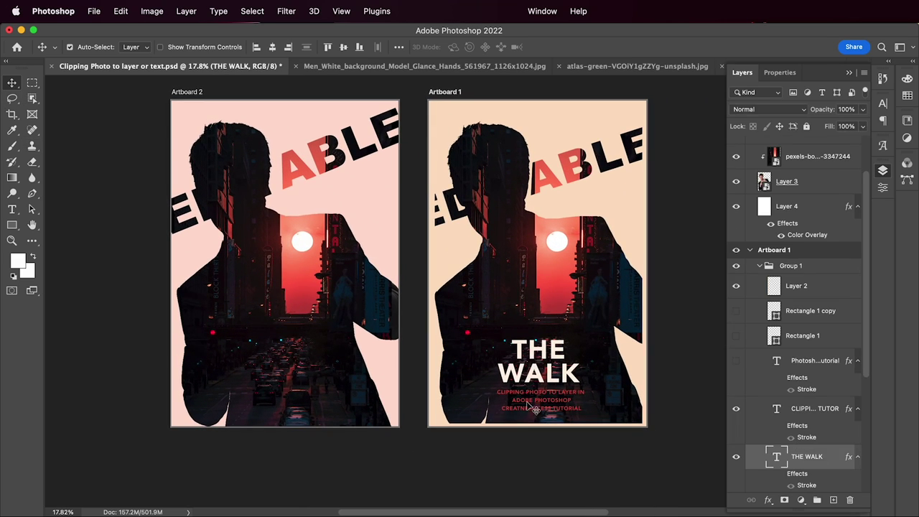
pyautogui.keyDown('shift'); pyautogui.click(536, 401); pyautogui.keyUp('shift')
pyautogui.moveTo(537, 400); pyautogui.dragTo(287, 398)
# - Switch to the pexels-bestbe-models-2100657.jpg document and examine its poster with the photo clipped to large text
pyautogui.scroll(-3, 319, 418)
pyautogui.scroll(3, 343, 359)
pyautogui.scroll(-2, 371, 330)
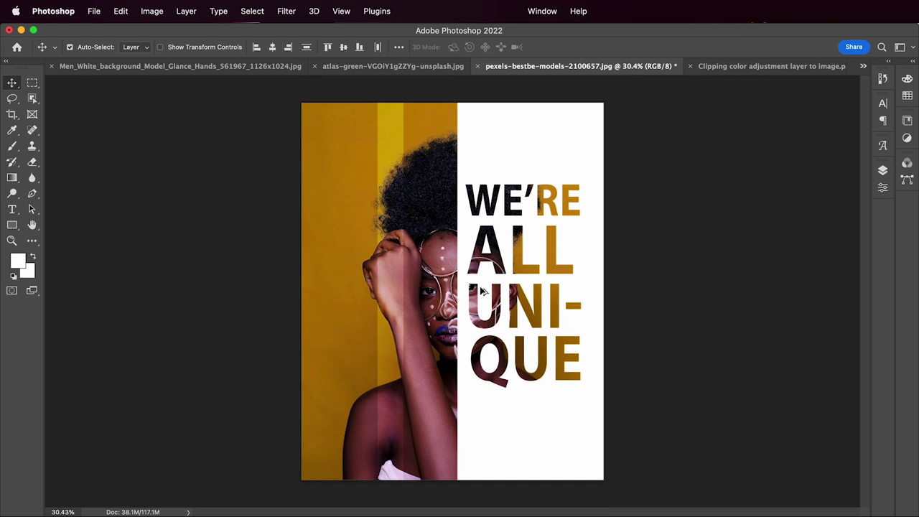
pyautogui.scroll(1, 456, 280)
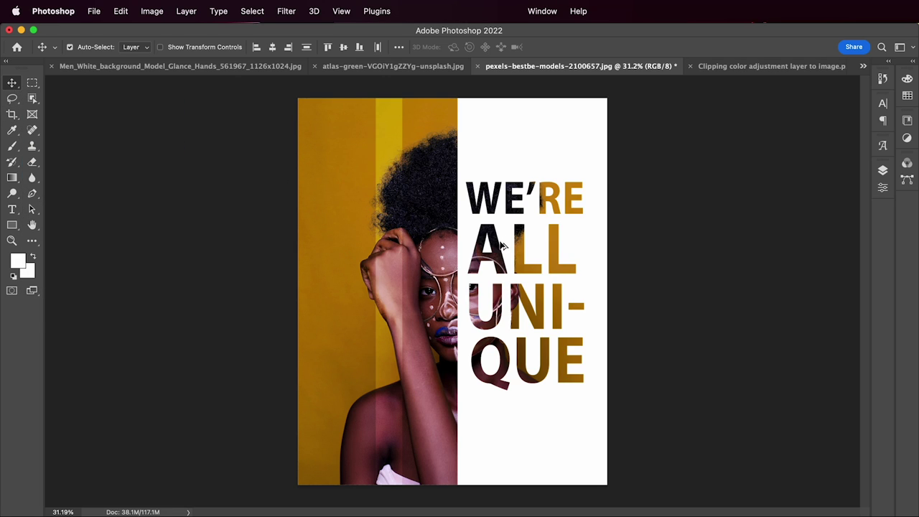
pyautogui.scroll(-4, 501, 244)
pyautogui.scroll(1, 523, 246)
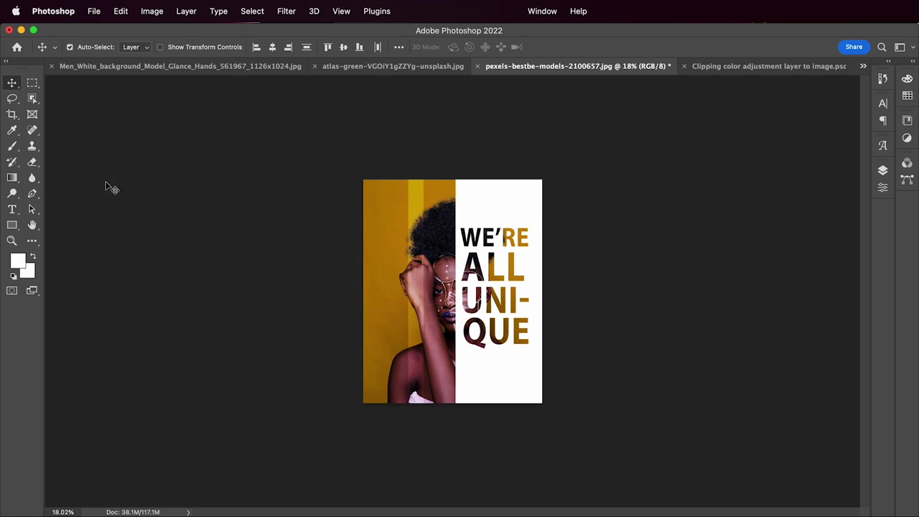
# - Wrap the poster in an artboard with the Artboard tool and draw a second empty artboard of similar size beside it
pyautogui.moveTo(12, 89); pyautogui.dragTo(45, 95)
pyautogui.click(89, 94)
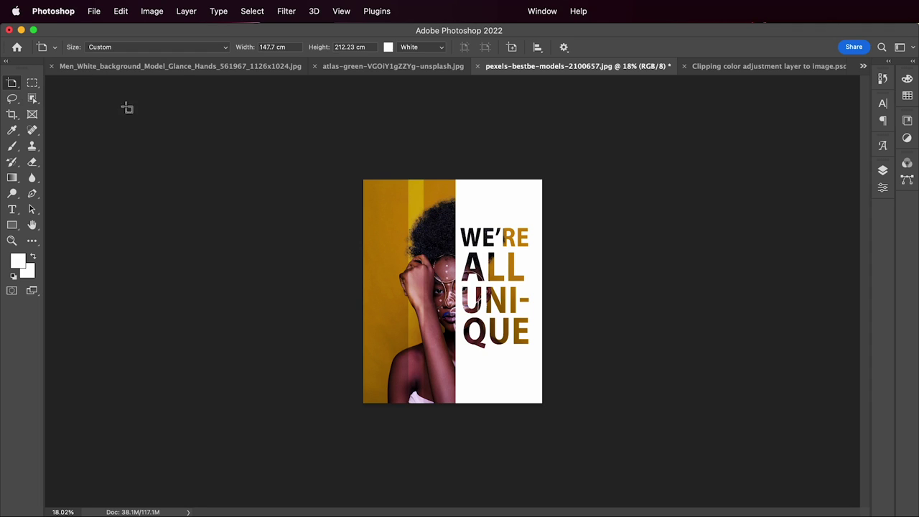
pyautogui.moveTo(361, 180); pyautogui.dragTo(543, 403)
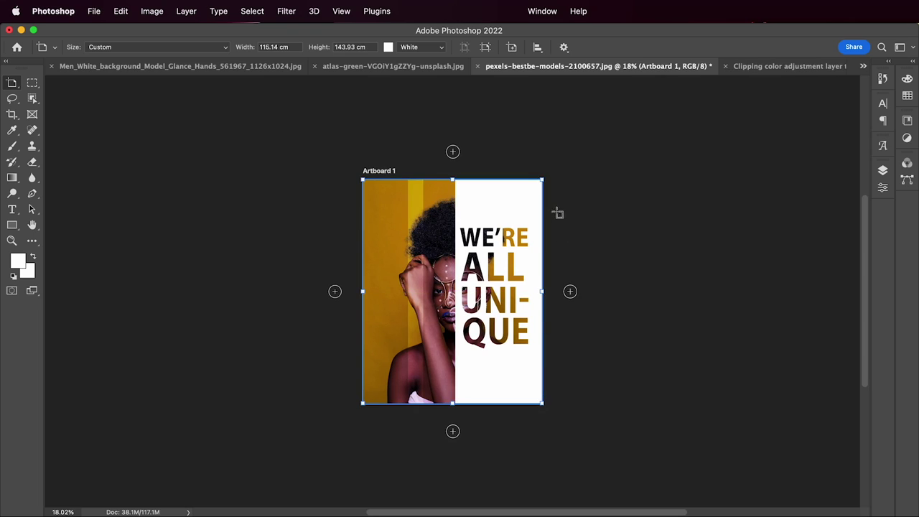
pyautogui.moveTo(564, 181); pyautogui.dragTo(744, 410)
pyautogui.press('v')
pyautogui.hscroll(5, 434, 449)
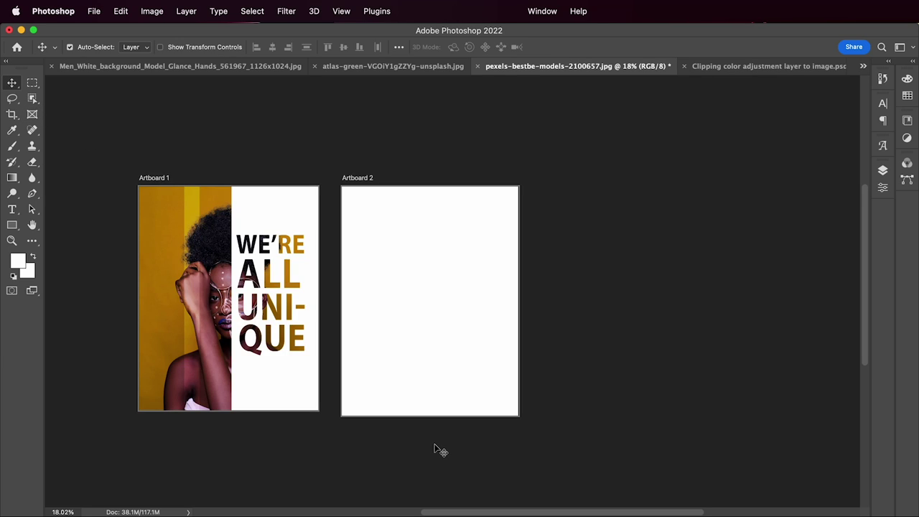
pyautogui.hscroll(-2, 439, 435)
pyautogui.scroll(-1, 438, 435)
# - Place the pexels-bestbe-models photo from the Finder pics folder on Artboard 2, scaled to fill it
pyautogui.press('super+Tab')
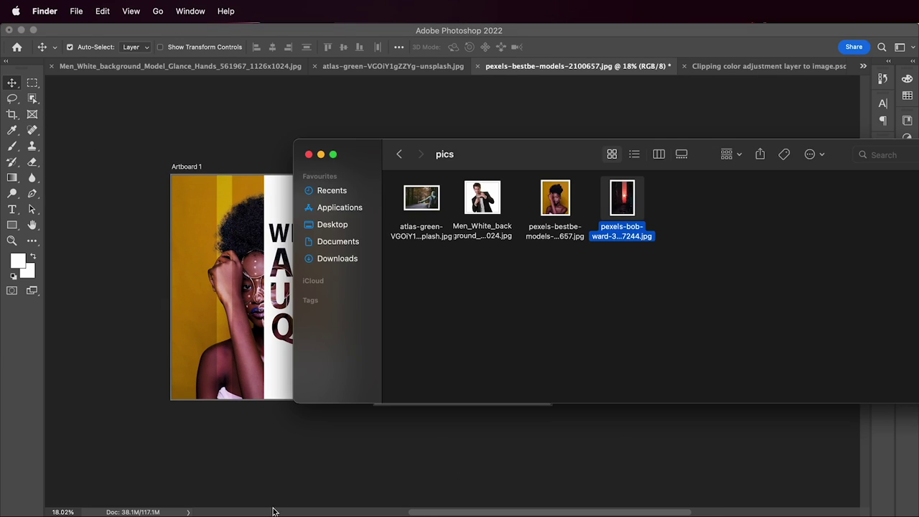
pyautogui.moveTo(553, 203); pyautogui.dragTo(495, 273)
pyautogui.moveTo(554, 402); pyautogui.dragTo(566, 405)
pyautogui.press('Return')
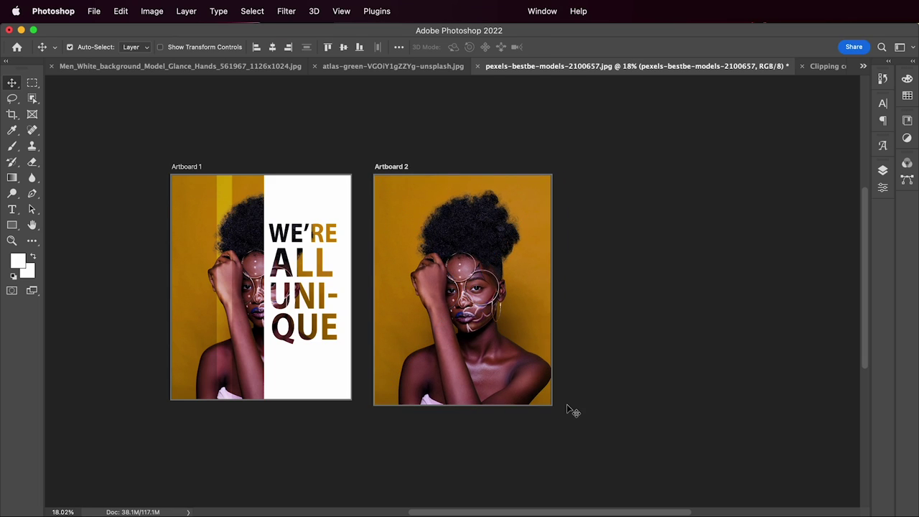
# - Widen Artboard 2 slightly so it takes in the placed photo's full width
pyautogui.click(11, 114)
pyautogui.click(547, 266)
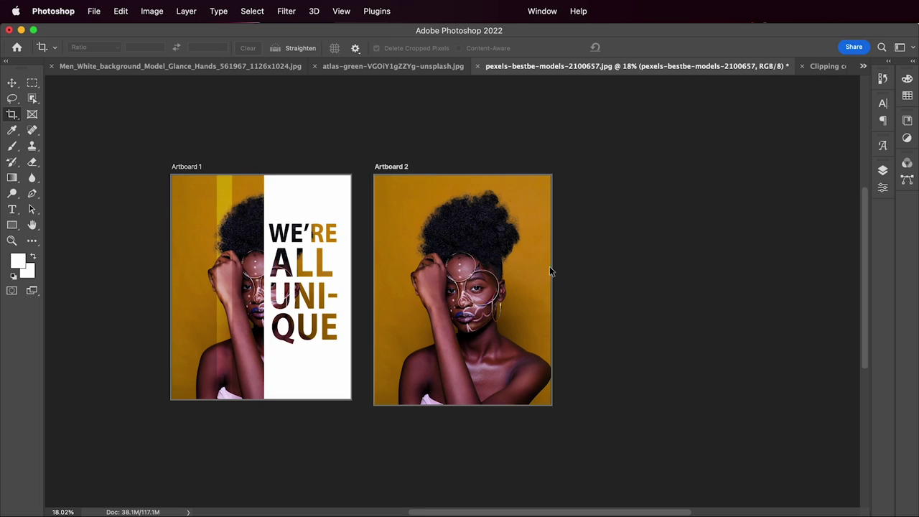
pyautogui.moveTo(551, 287); pyautogui.dragTo(558, 287)
pyautogui.click(11, 82)
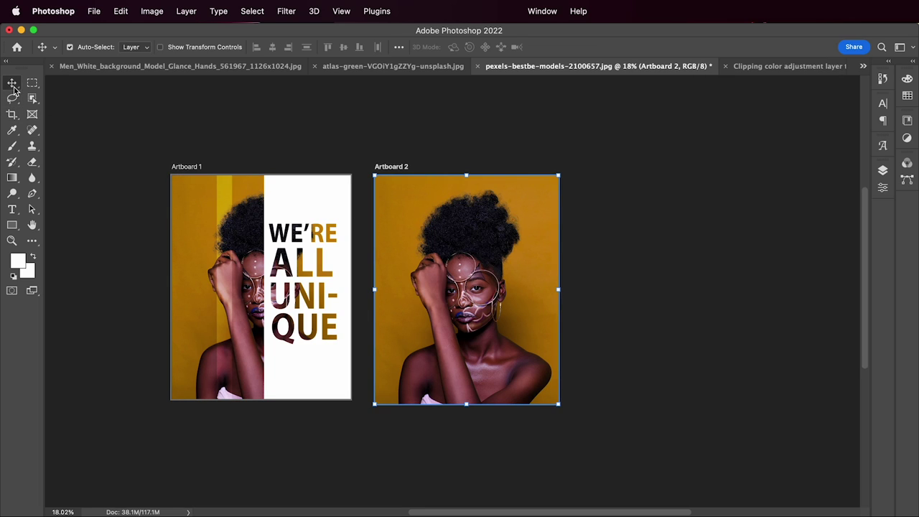
pyautogui.scroll(1, 417, 213)
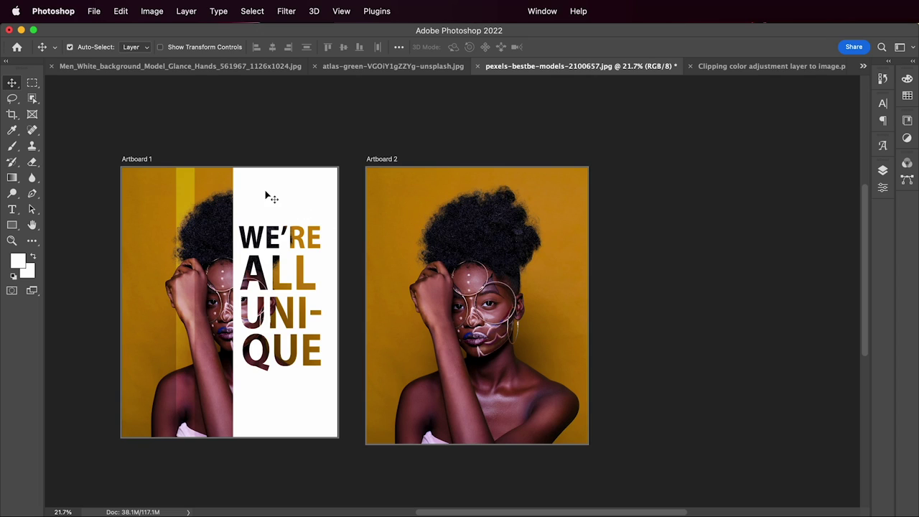
# - Collapse Artboard 1 in the layer stack and select the photo layer on Artboard 2
pyautogui.click(883, 170)
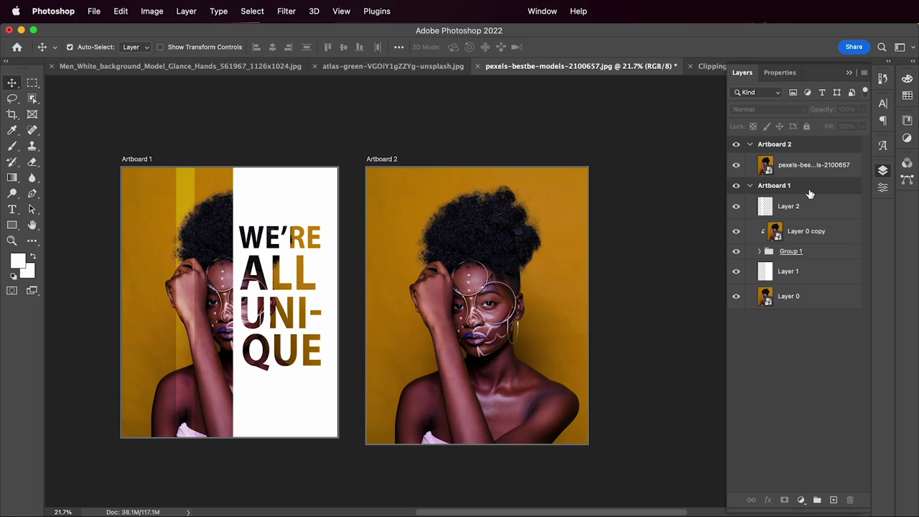
pyautogui.click(749, 185)
pyautogui.click(739, 168)
pyautogui.click(739, 168)
pyautogui.click(739, 168)
pyautogui.click(739, 168)
pyautogui.click(802, 166)
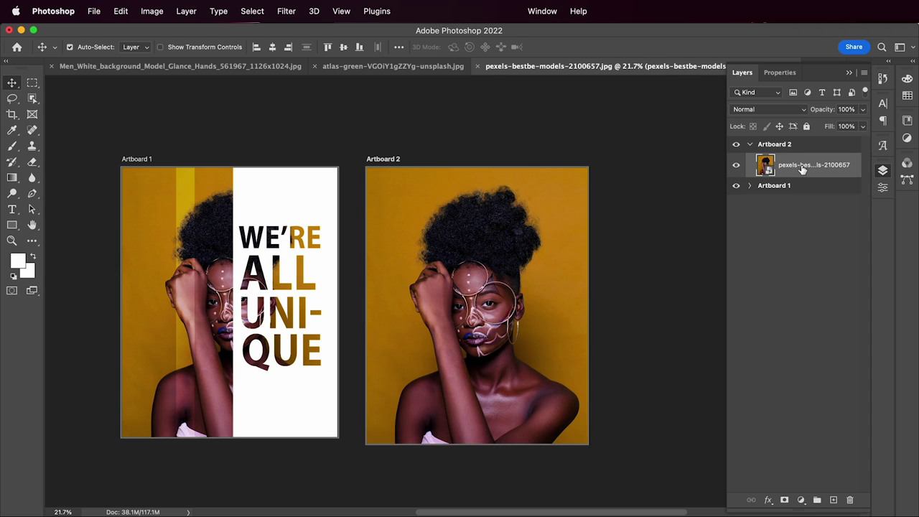
# - Marquee-select the right half of Artboard 2, fill it with white on a new layer, and deselect
pyautogui.click(32, 83)
pyautogui.click(54, 84)
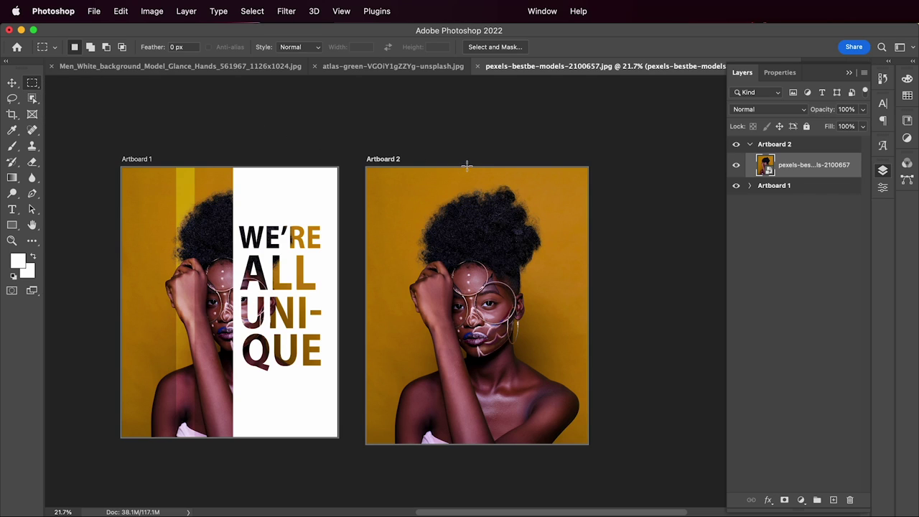
pyautogui.moveTo(478, 168); pyautogui.dragTo(612, 459)
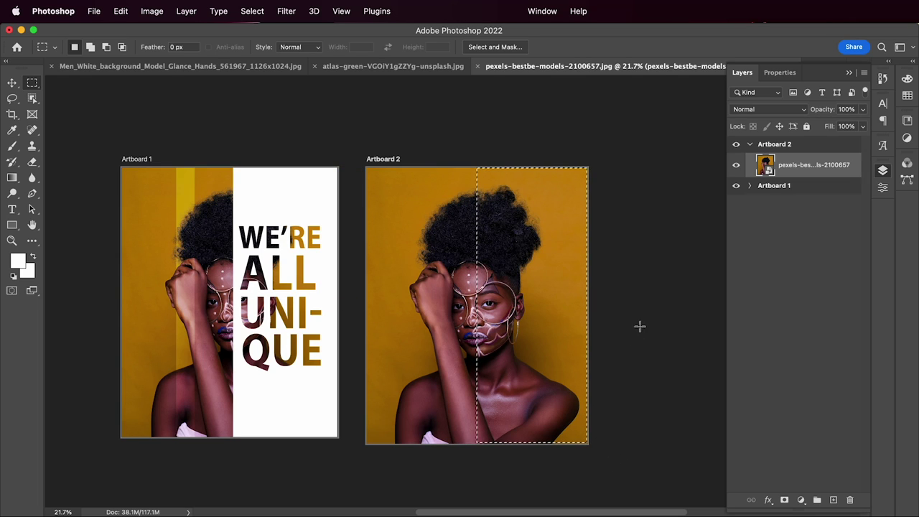
pyautogui.click(832, 500)
pyautogui.hotkey('alt', 'BackSpace')
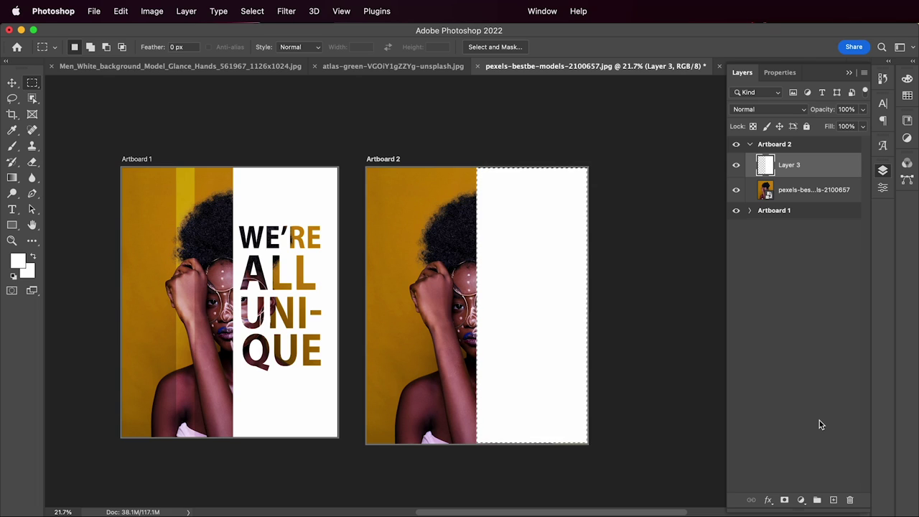
pyautogui.press('super+d')
pyautogui.scroll(3, 507, 180)
pyautogui.scroll(-4, 507, 180)
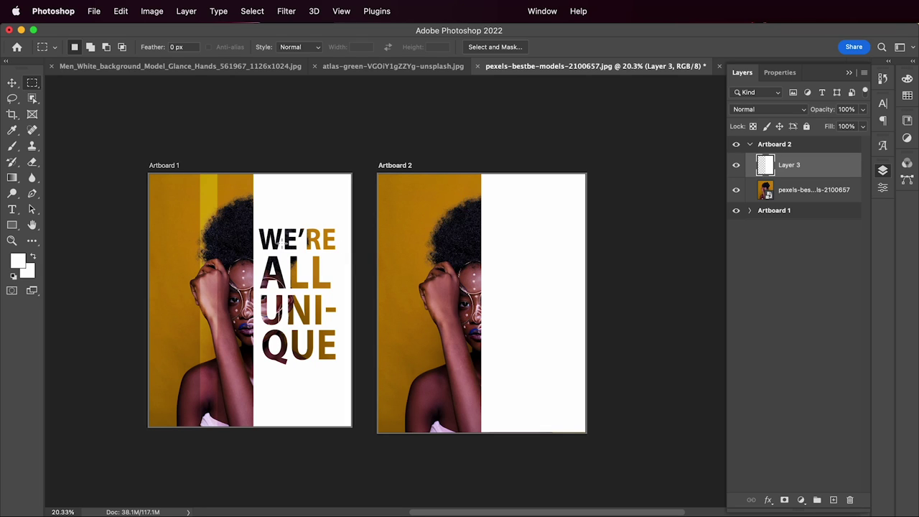
# - Add the text WE'RE to Artboard 2's white half and scale it up to roughly the half's width
pyautogui.press('t')
pyautogui.click(537, 225)
pyautogui.write("WE'RE")
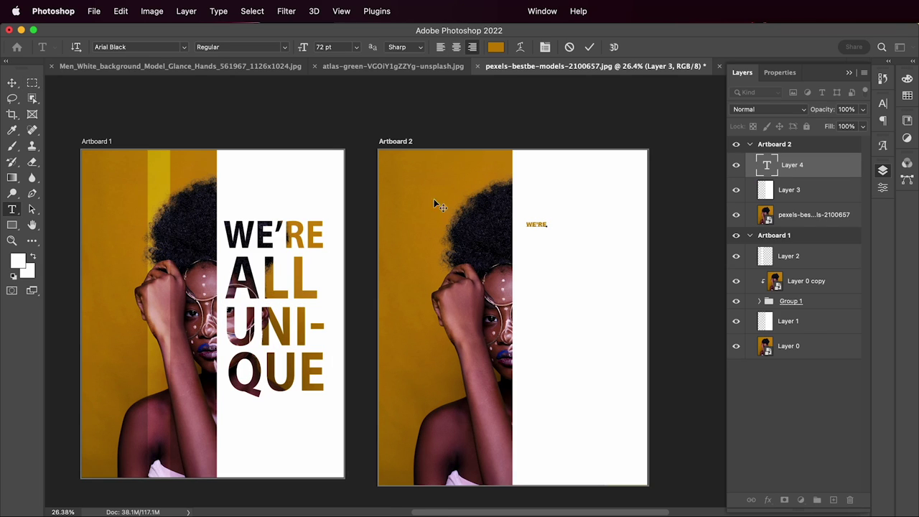
pyautogui.press('super+Return')
pyautogui.press('super+t')
pyautogui.moveTo(552, 230); pyautogui.dragTo(666, 307)
pyautogui.moveTo(620, 255); pyautogui.dragTo(608, 239)
pyautogui.press('Return')
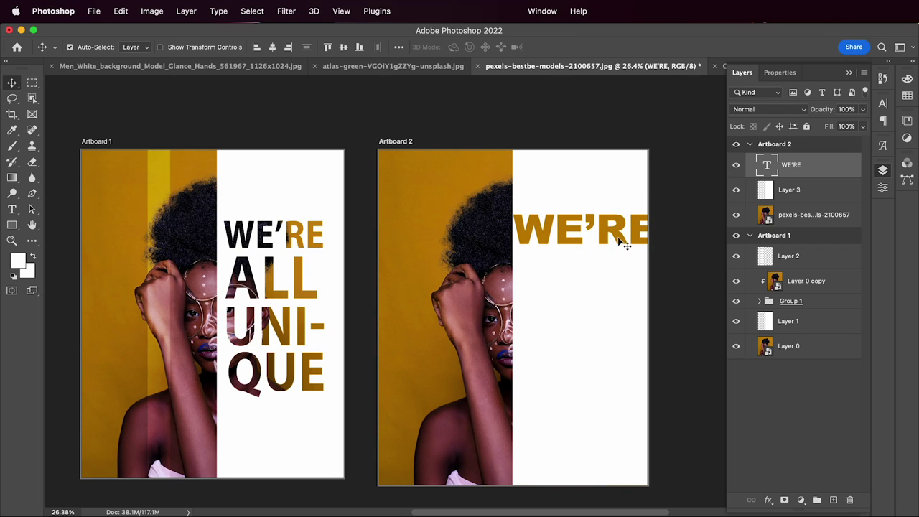
# - Set the WE'RE text to Avenir Next Condensed Bold and shift it fully inside the white half
pyautogui.press('t')
pyautogui.click(183, 47)
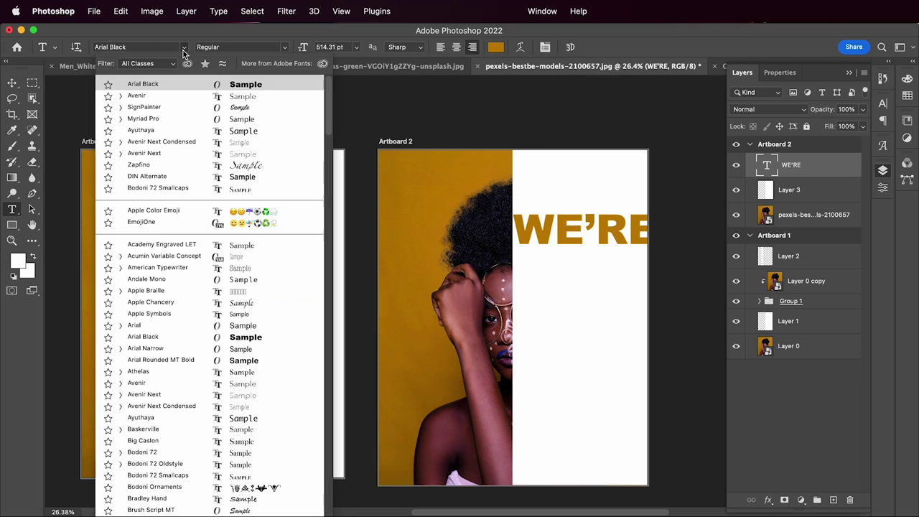
pyautogui.click(163, 153)
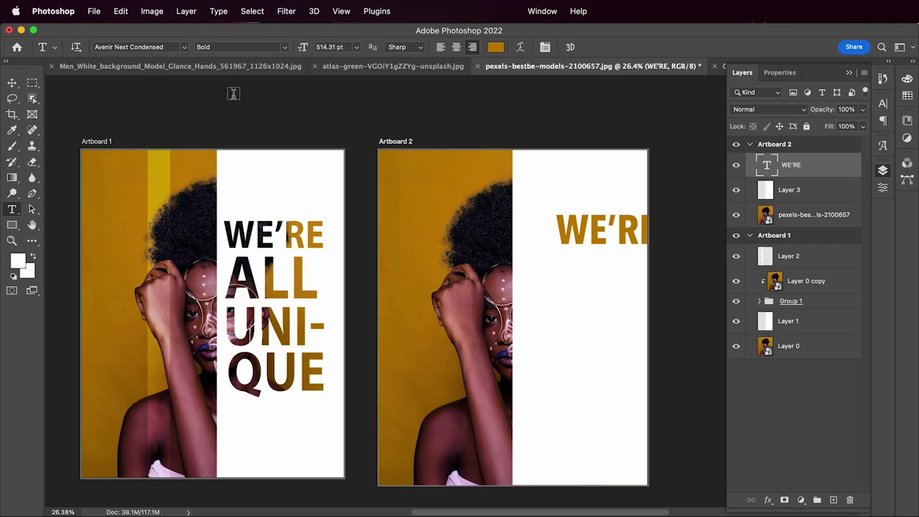
pyautogui.click(280, 48)
pyautogui.click(244, 114)
pyautogui.click(12, 84)
pyautogui.moveTo(601, 228); pyautogui.dragTo(574, 229)
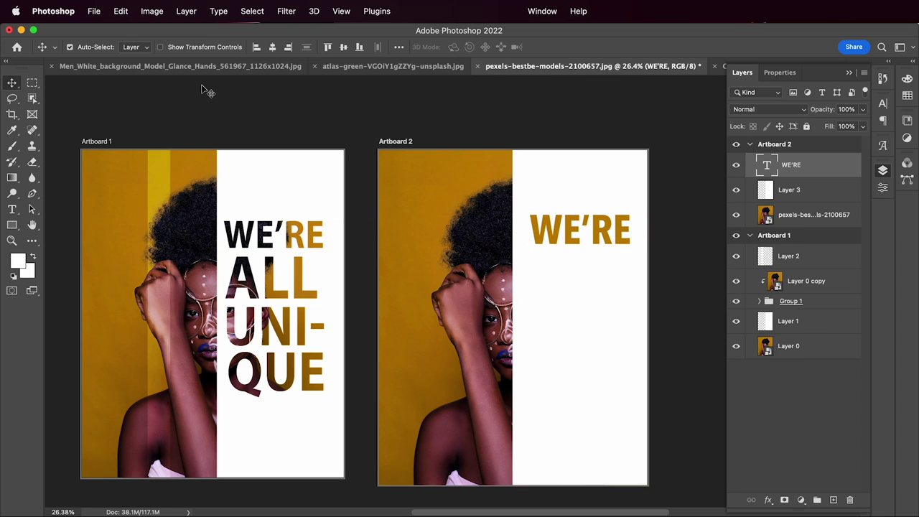
pyautogui.press('t')
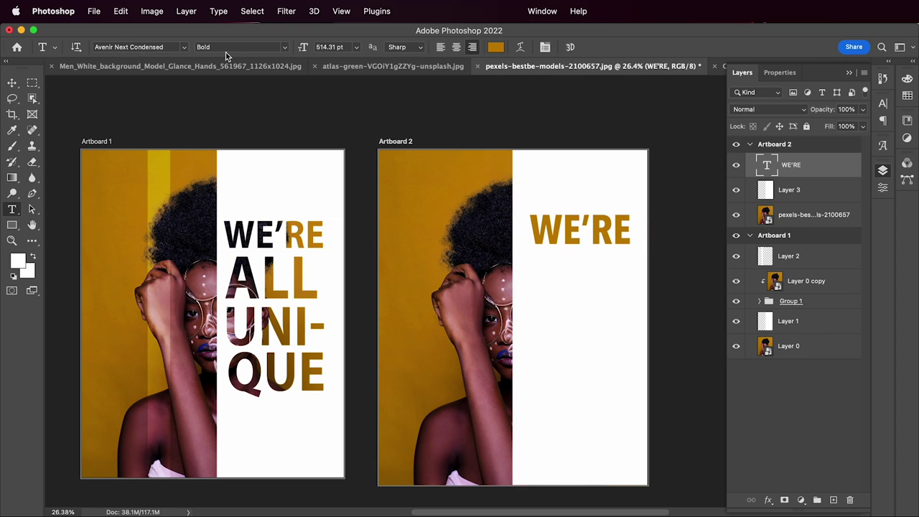
pyautogui.click(11, 83)
pyautogui.moveTo(577, 246); pyautogui.dragTo(572, 246)
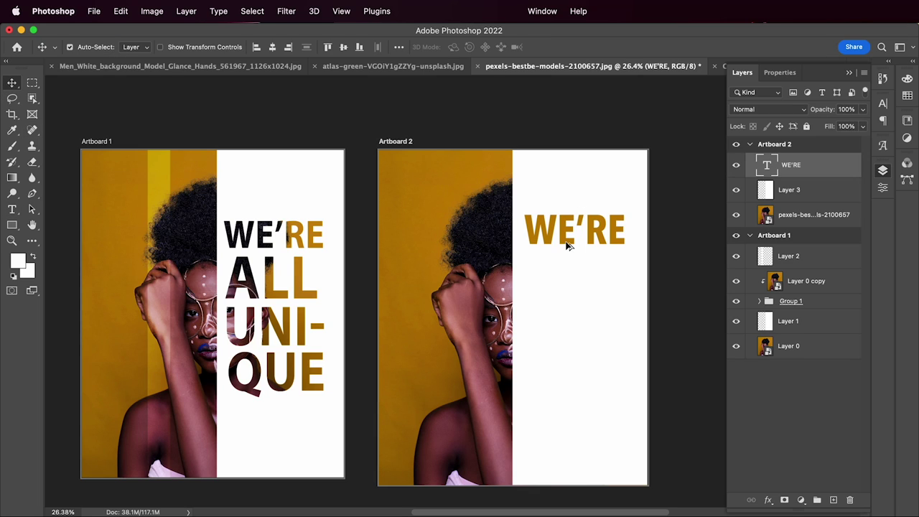
# - Duplicate the WE'RE line directly below, change the copy to ALL, and enlarge it to about the same width
pyautogui.moveTo(566, 245); pyautogui.dragTo(570, 280)
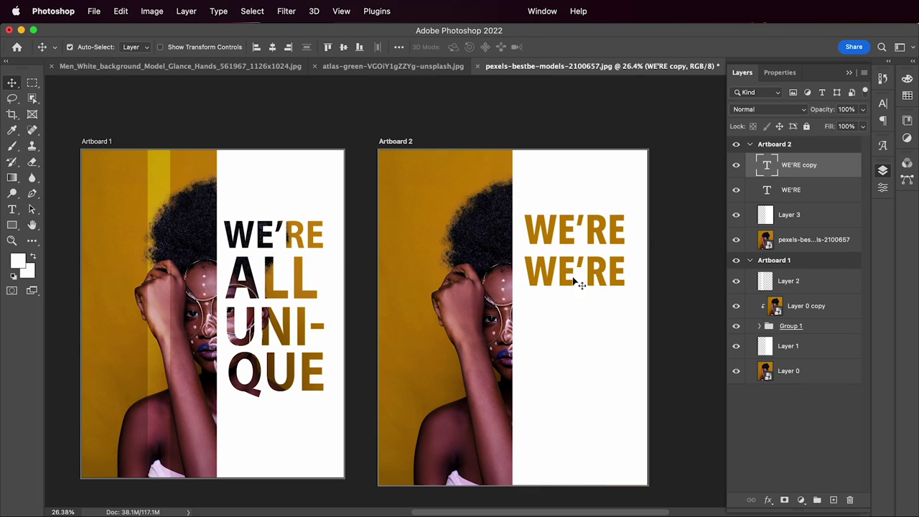
pyautogui.doubleClick(574, 276)
pyautogui.write('ALL')
pyautogui.press('super+Return')
pyautogui.press('super+t')
pyautogui.moveTo(625, 294); pyautogui.dragTo(693, 319)
pyautogui.press('Return')
# - Add the line UNI- below ALL from a copy of it, fitted to the width of the lines above
pyautogui.press('super+t')
pyautogui.moveTo(607, 308); pyautogui.dragTo(610, 350)
pyautogui.press('Return')
pyautogui.doubleClick(608, 344)
pyautogui.write('UNI-')
pyautogui.press('super+Return')
pyautogui.press('super+t')
pyautogui.moveTo(500, 379); pyautogui.dragTo(562, 393)
pyautogui.press('Return')
# - Change the copy of the UNI- line to QUE and align its left edge with the lines above
pyautogui.doubleClick(567, 373)
pyautogui.write('QUE')
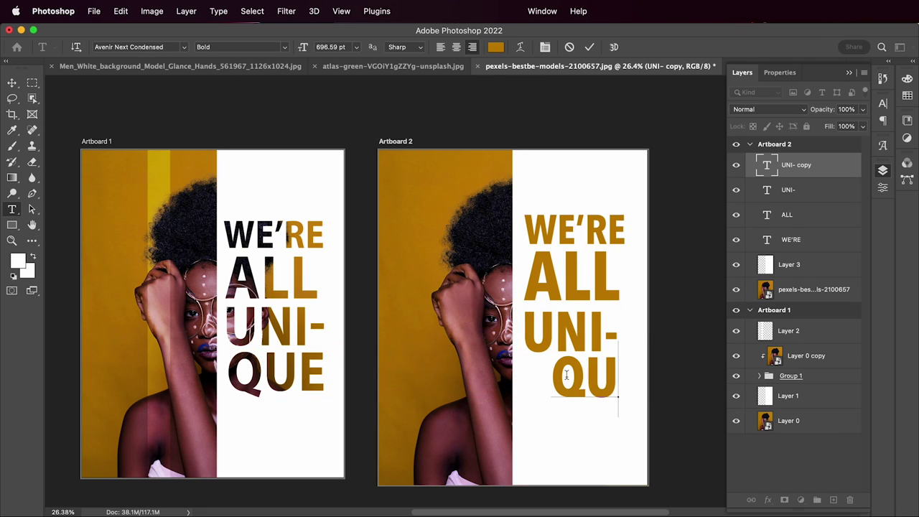
pyautogui.click(11, 84)
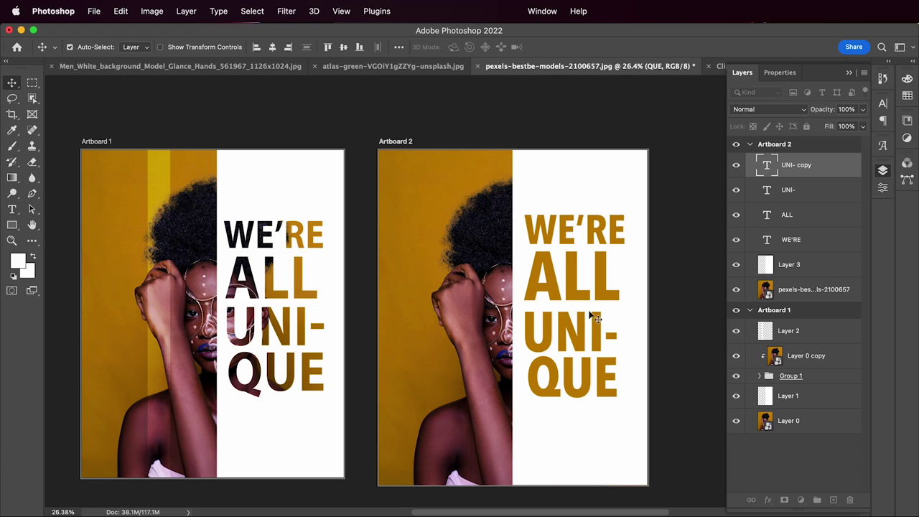
pyautogui.moveTo(554, 378); pyautogui.dragTo(550, 377)
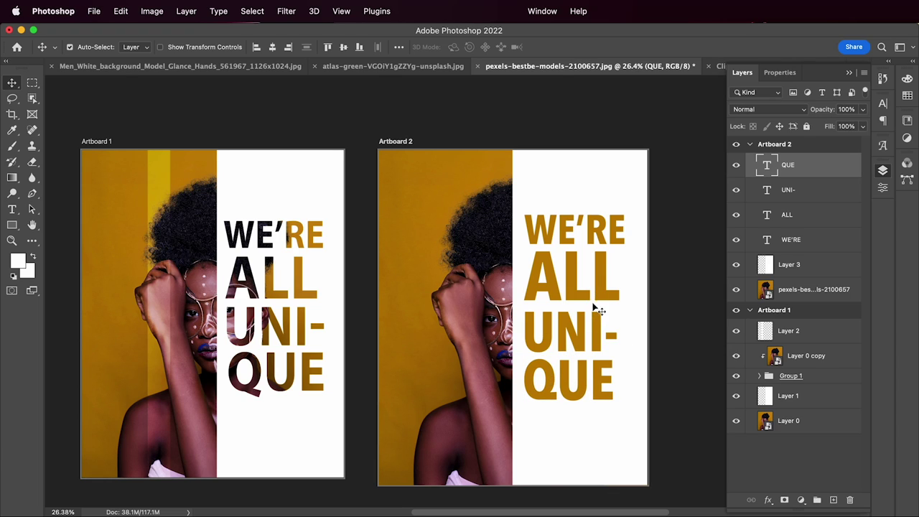
# - Group the four text layers QUE, UNI-, ALL and WE'RE on Artboard 2
pyautogui.click(607, 297)
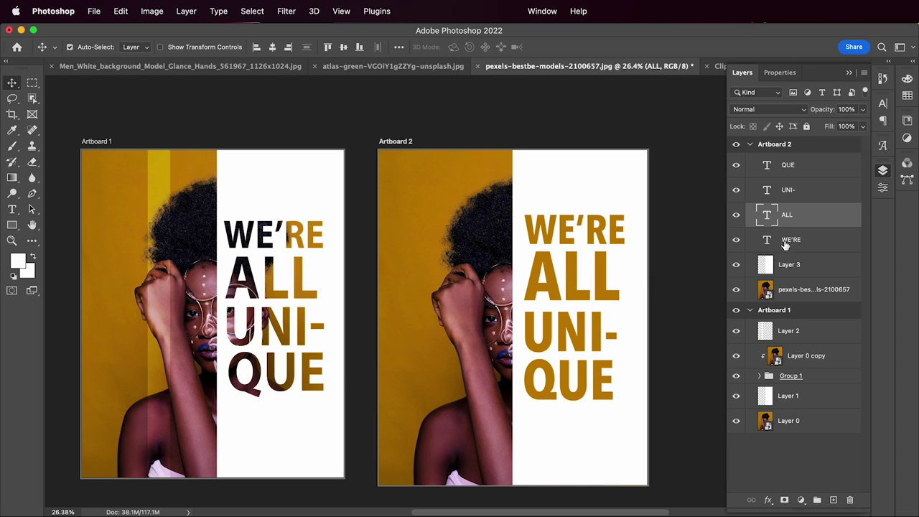
pyautogui.click(810, 172)
pyautogui.keyDown('shift'); pyautogui.click(810, 240); pyautogui.keyUp('shift')
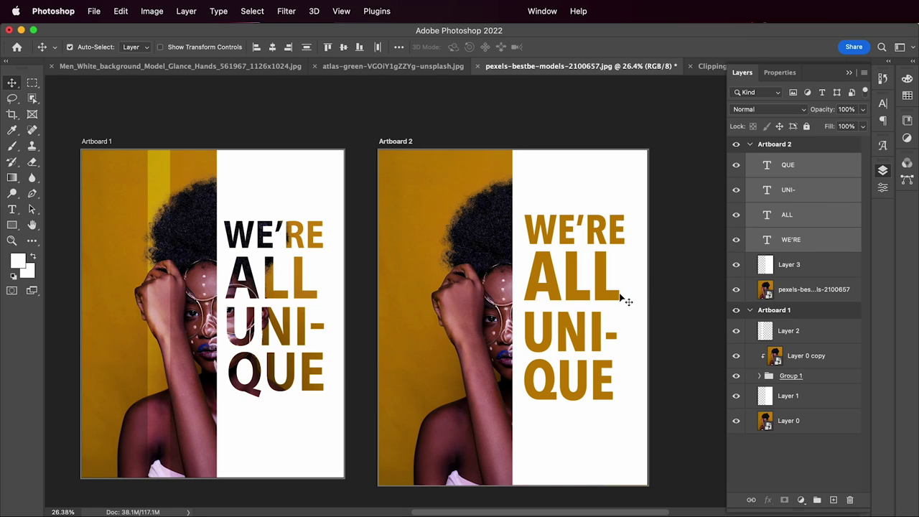
pyautogui.press('super+g')
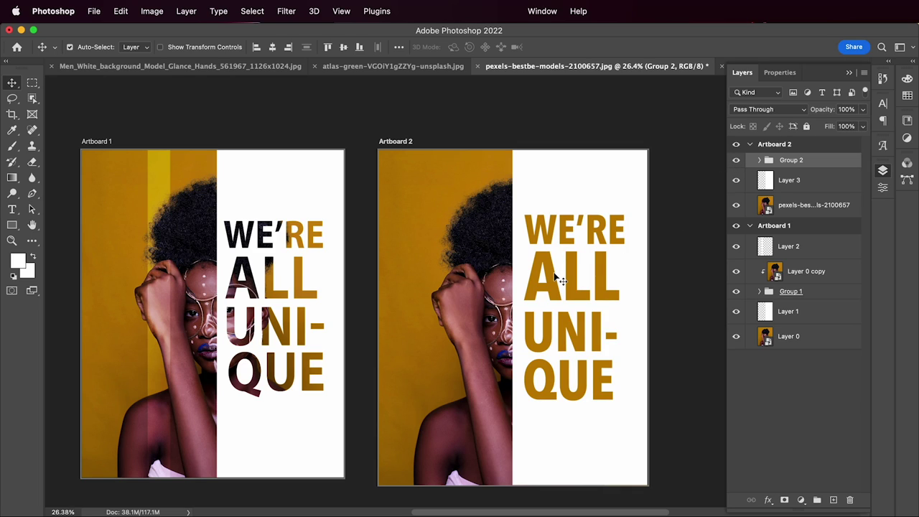
# - Duplicate Artboard 2's photo layer, move the copy above the text group, and clip it to the group
pyautogui.click(806, 204)
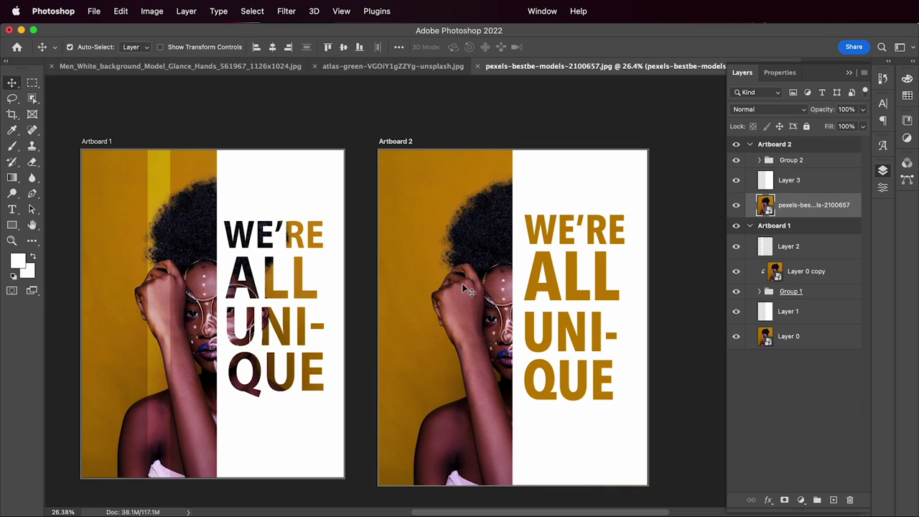
pyautogui.moveTo(841, 214); pyautogui.dragTo(832, 500)
pyautogui.moveTo(810, 208); pyautogui.dragTo(806, 155)
pyautogui.click(771, 184)
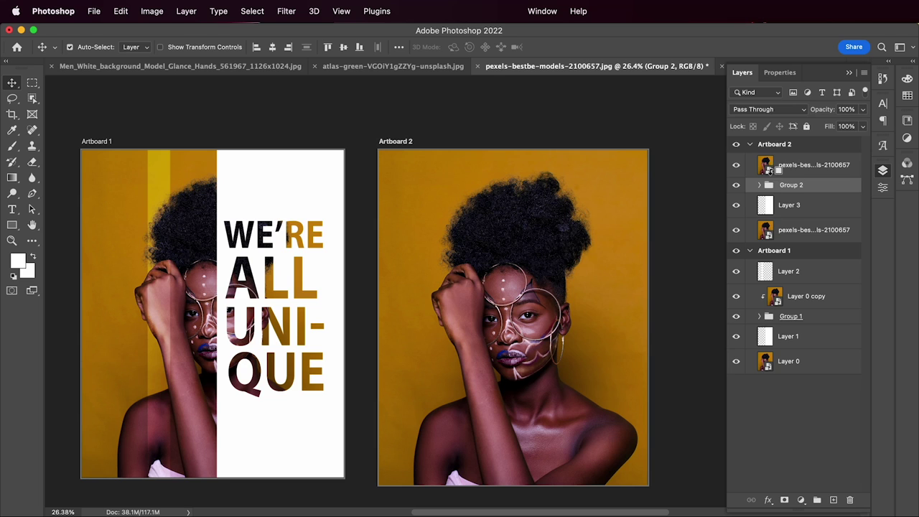
pyautogui.keyDown('alt'); pyautogui.click(769, 176); pyautogui.keyUp('alt')
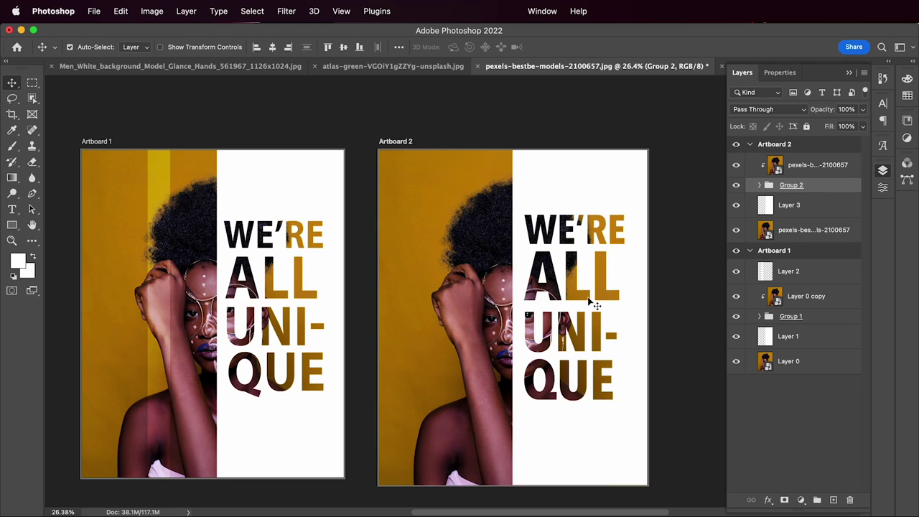
pyautogui.scroll(-5, 587, 301)
pyautogui.scroll(4, 567, 302)
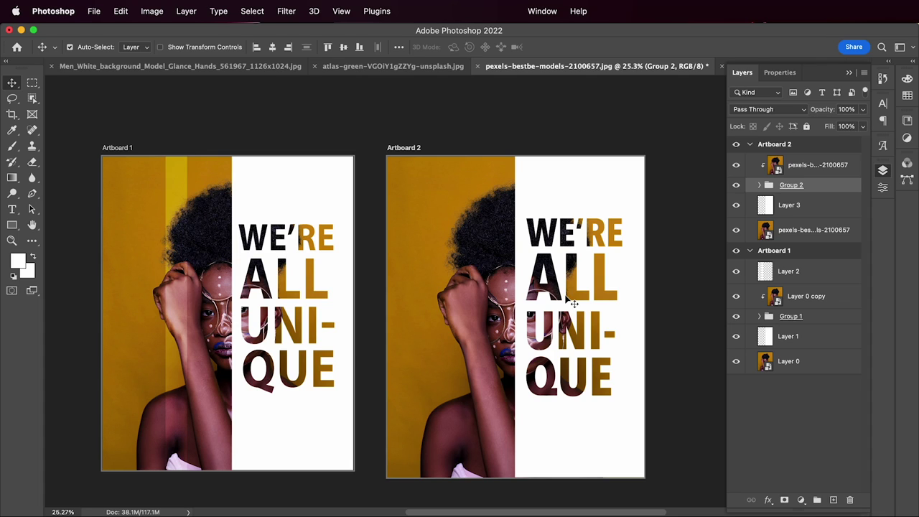
pyautogui.click(401, 67)
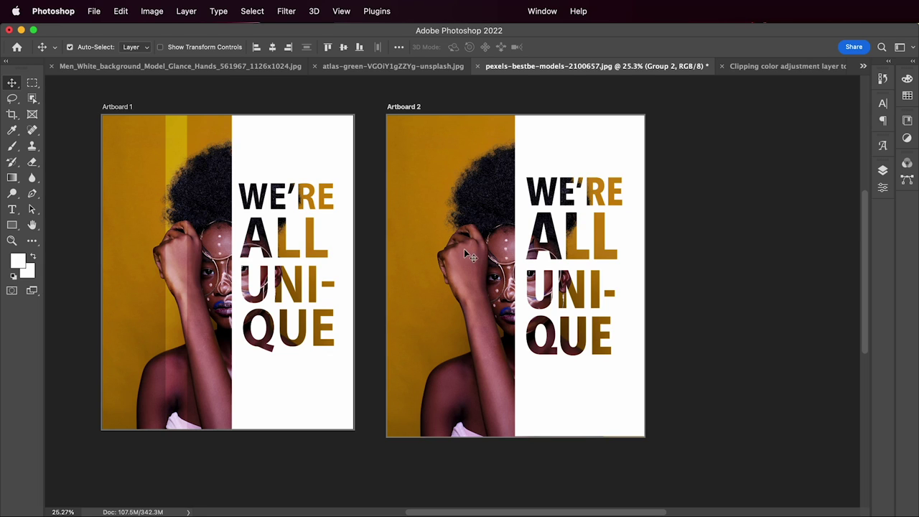
pyautogui.scroll(-3, 578, 310)
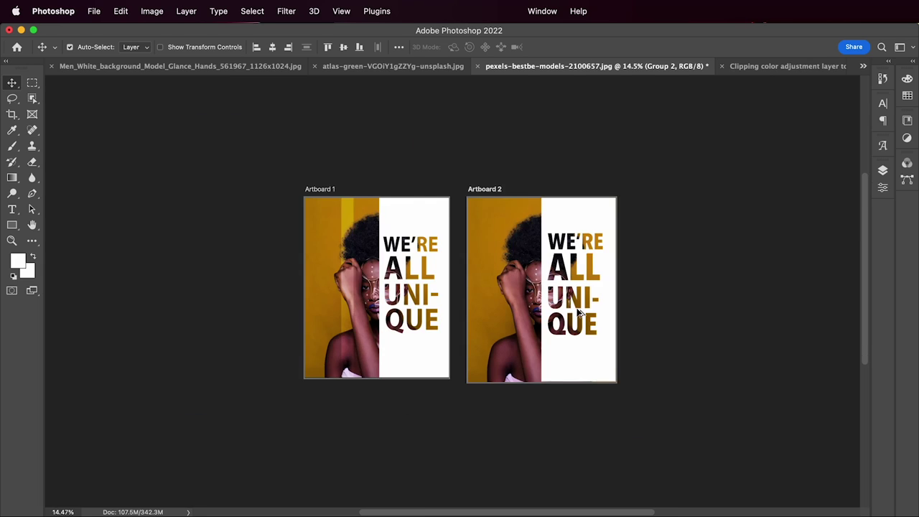
pyautogui.scroll(3, 578, 310)
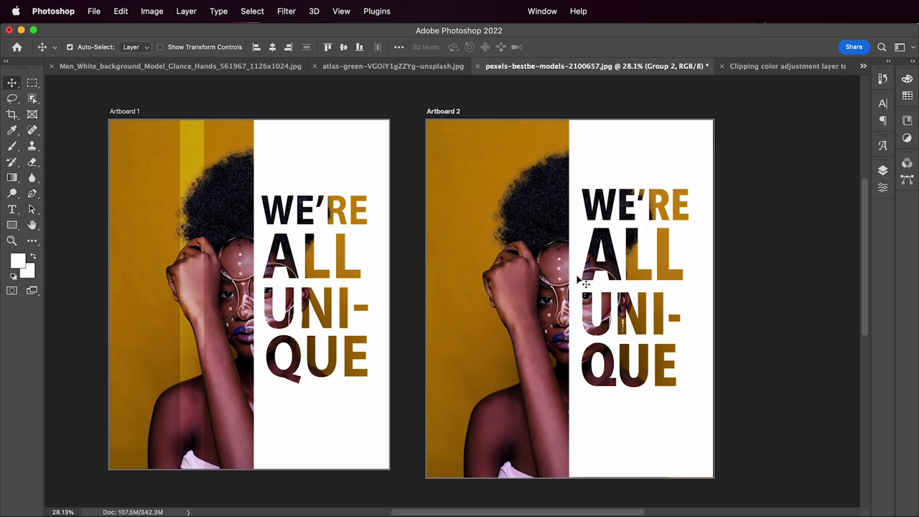